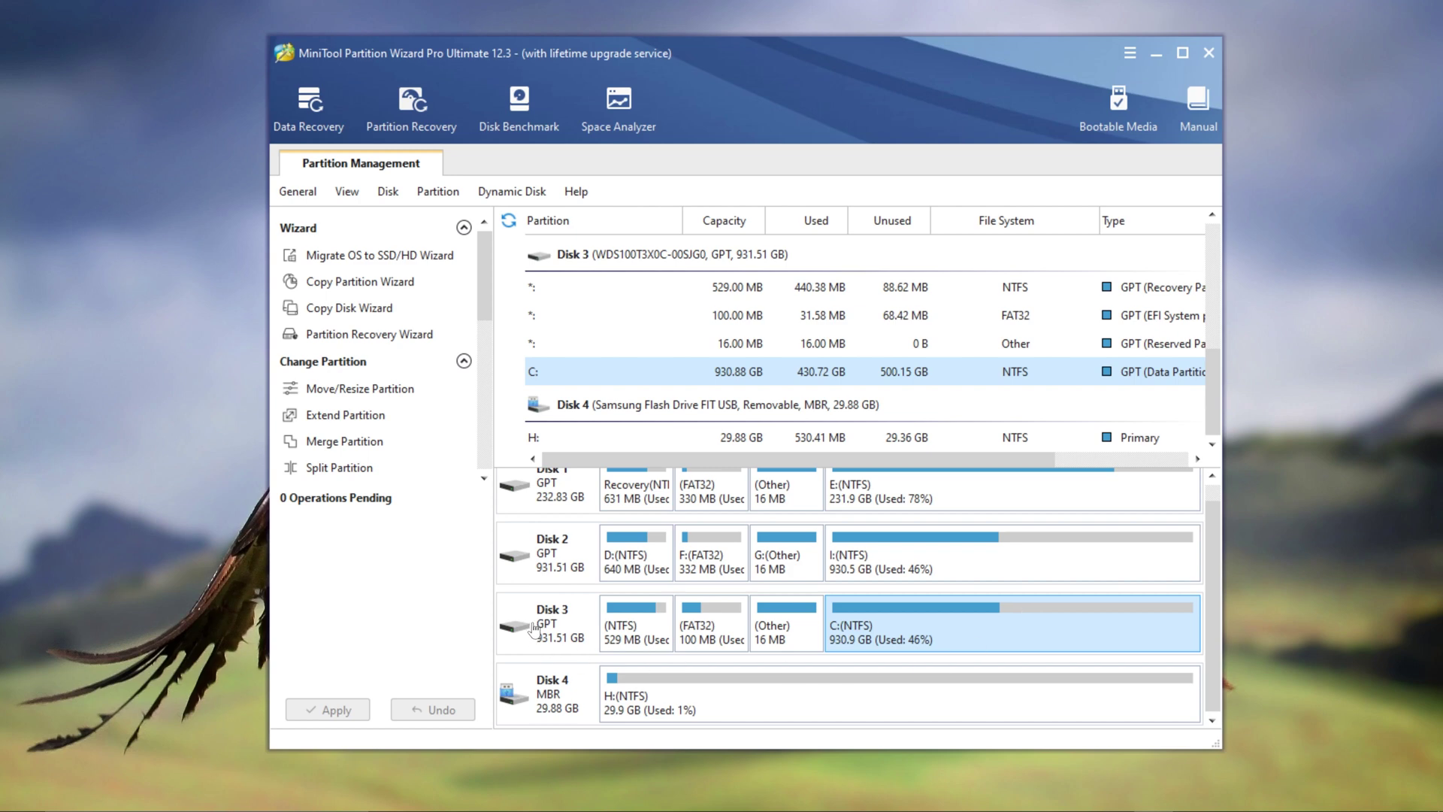
- Compare the Disk 2 and Disk 3 partition layouts, then select the partitionwizard.com address in Chrome
{"action": "left_click", "coordinate": [541, 574]}
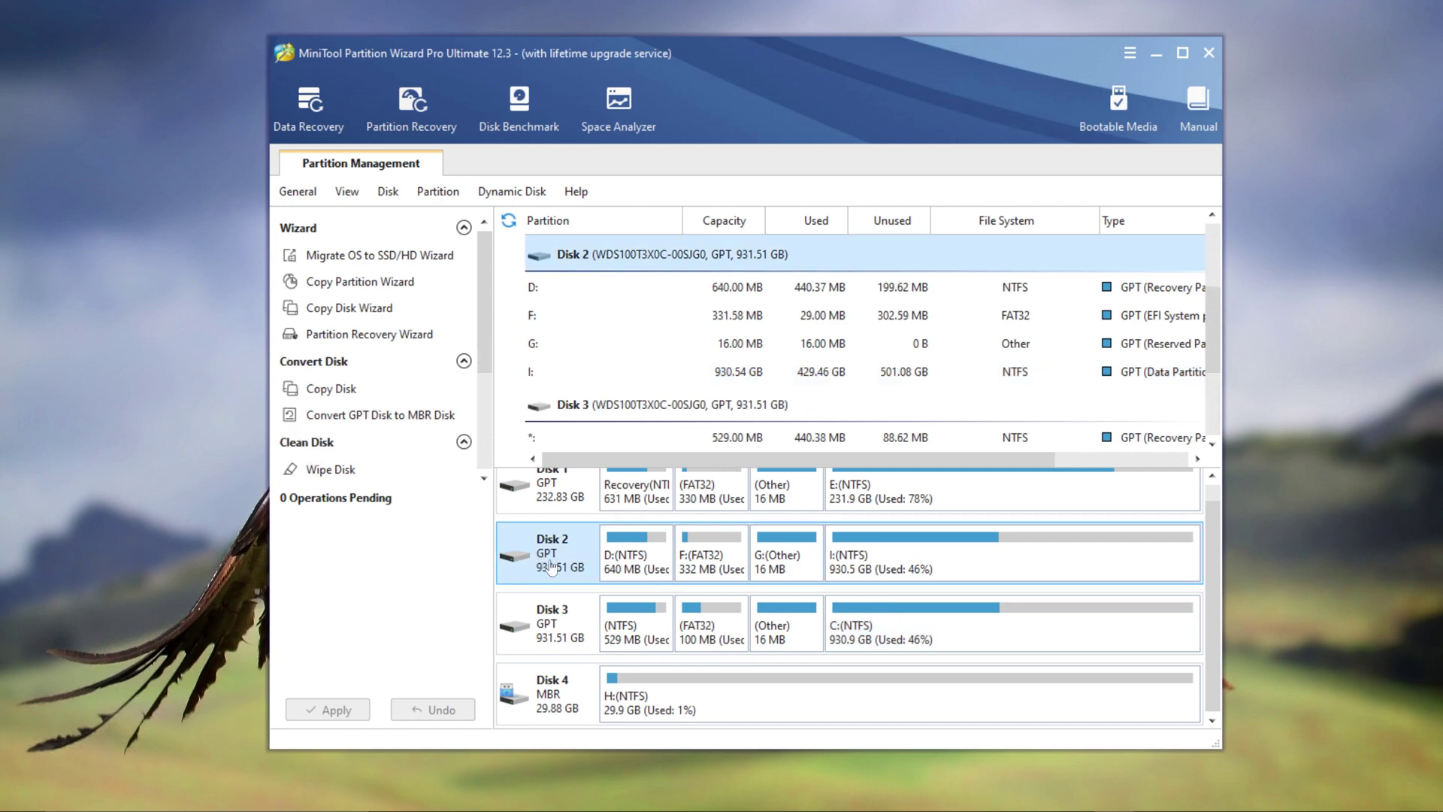
{"action": "left_click", "coordinate": [545, 632]}
{"action": "left_click", "coordinate": [552, 562]}
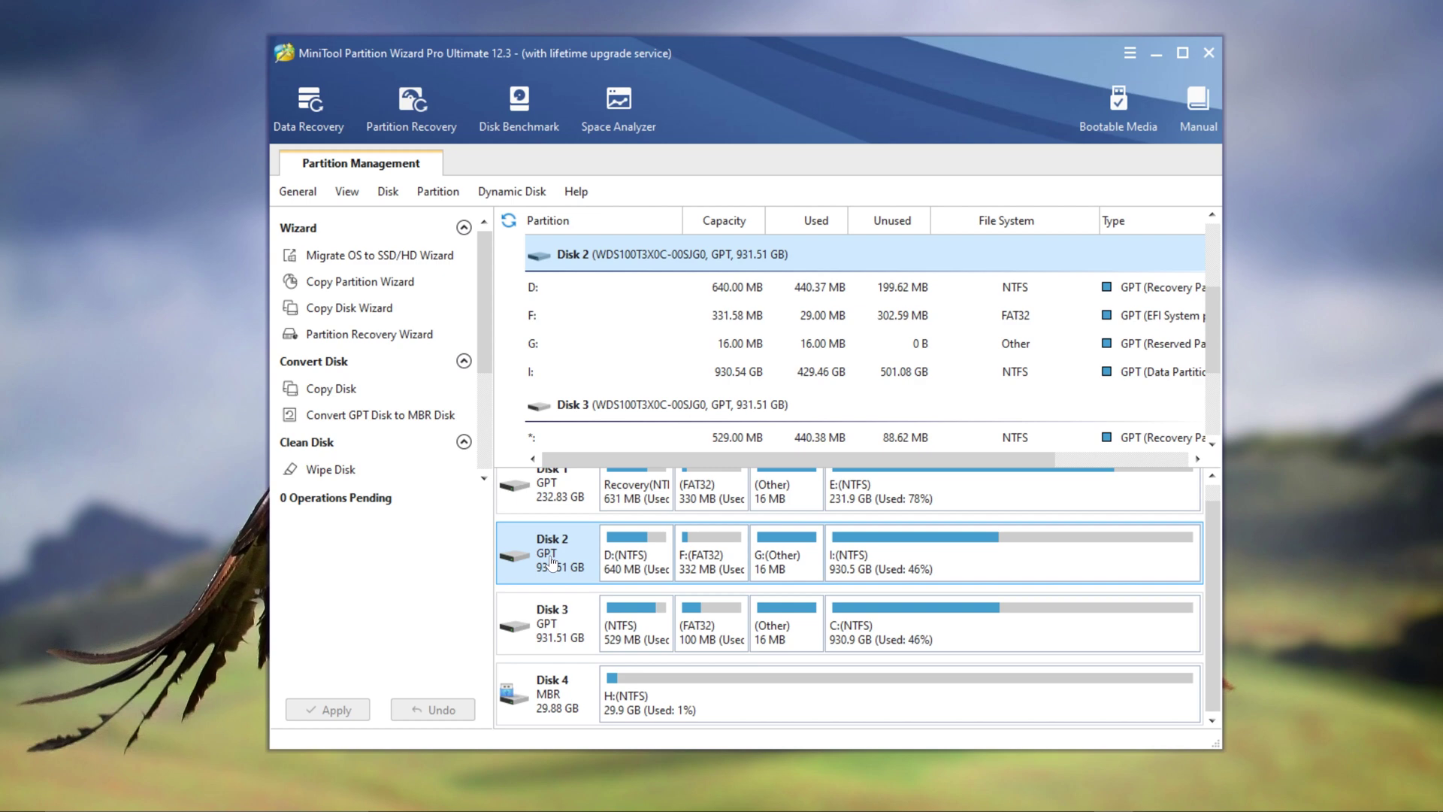
{"action": "left_click", "coordinate": [530, 626]}
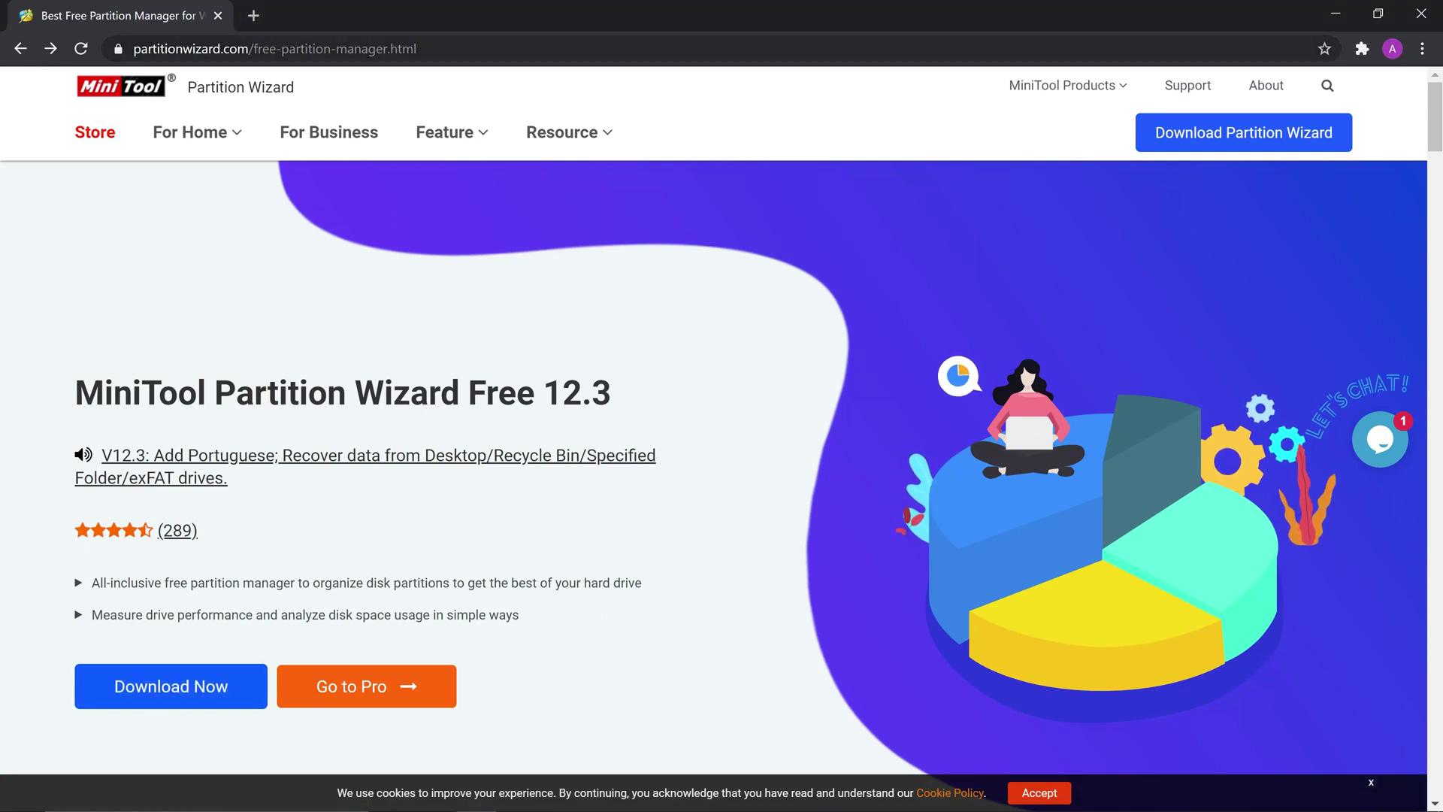
{"action": "left_click", "coordinate": [1240, 48]}
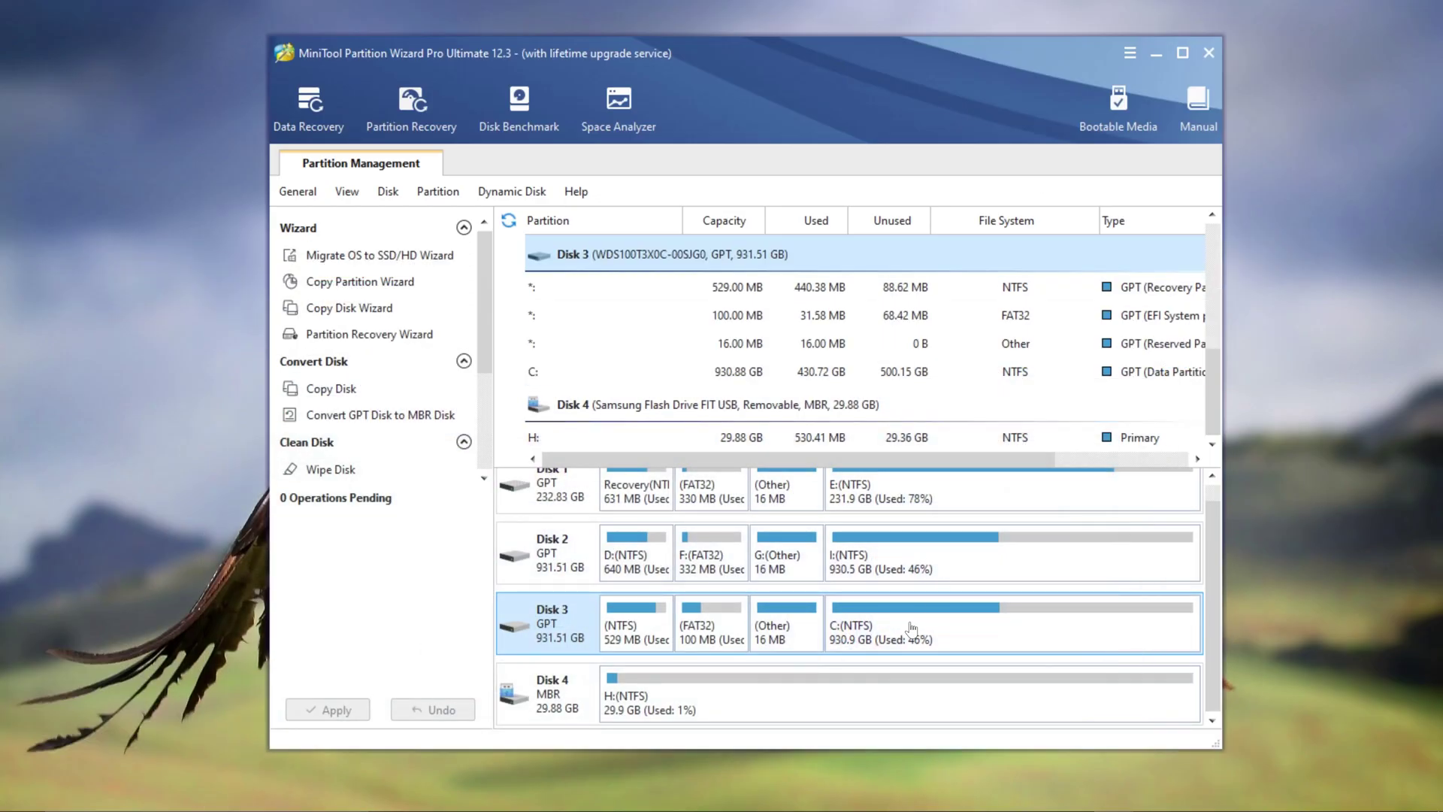
- Select the 930.88 GB C: partition on Disk 3 and open Move/Resize Partition for it
{"action": "left_click", "coordinate": [879, 629]}
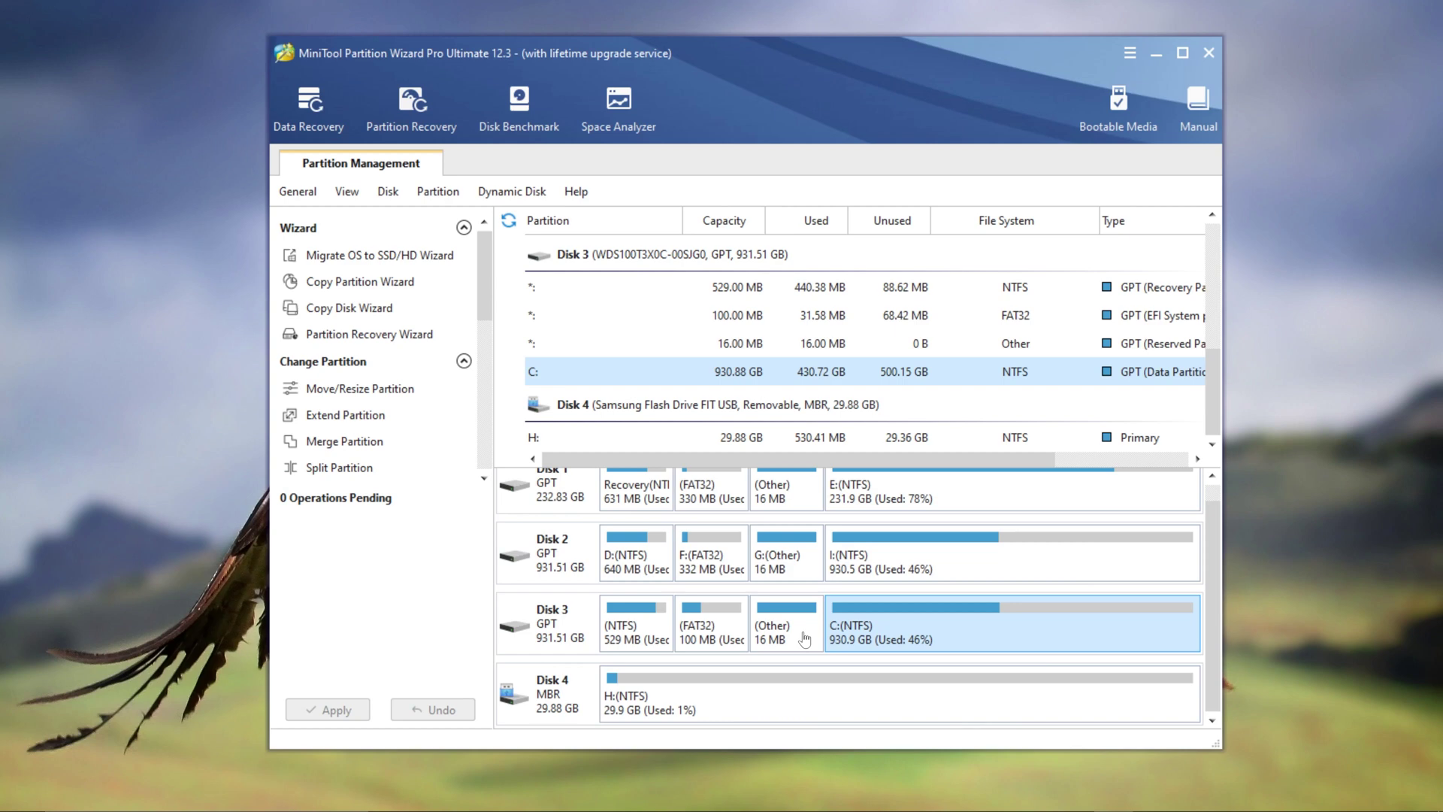
{"action": "left_click", "coordinate": [782, 640]}
{"action": "left_click", "coordinate": [690, 641]}
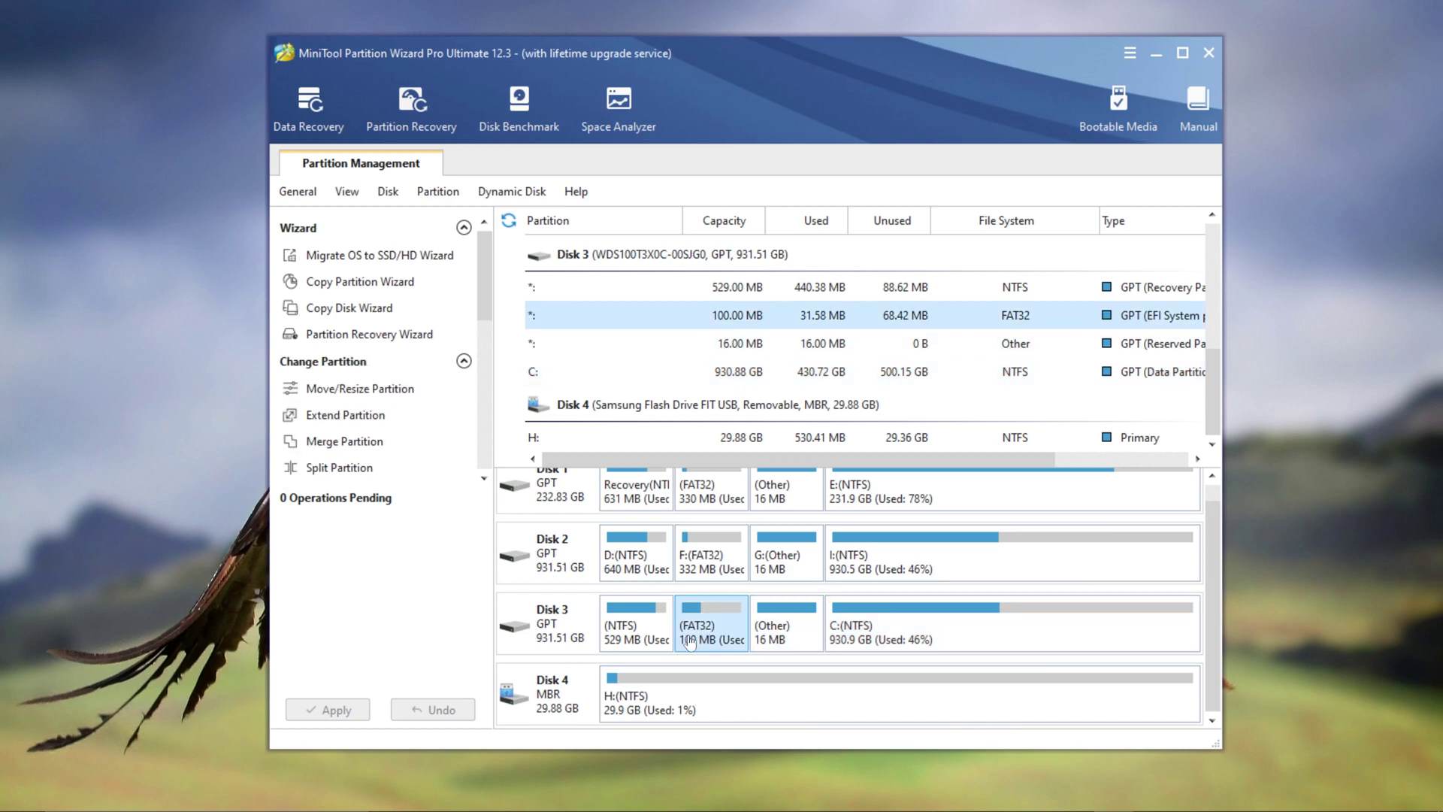
{"action": "left_click", "coordinate": [625, 639]}
{"action": "left_click", "coordinate": [912, 639]}
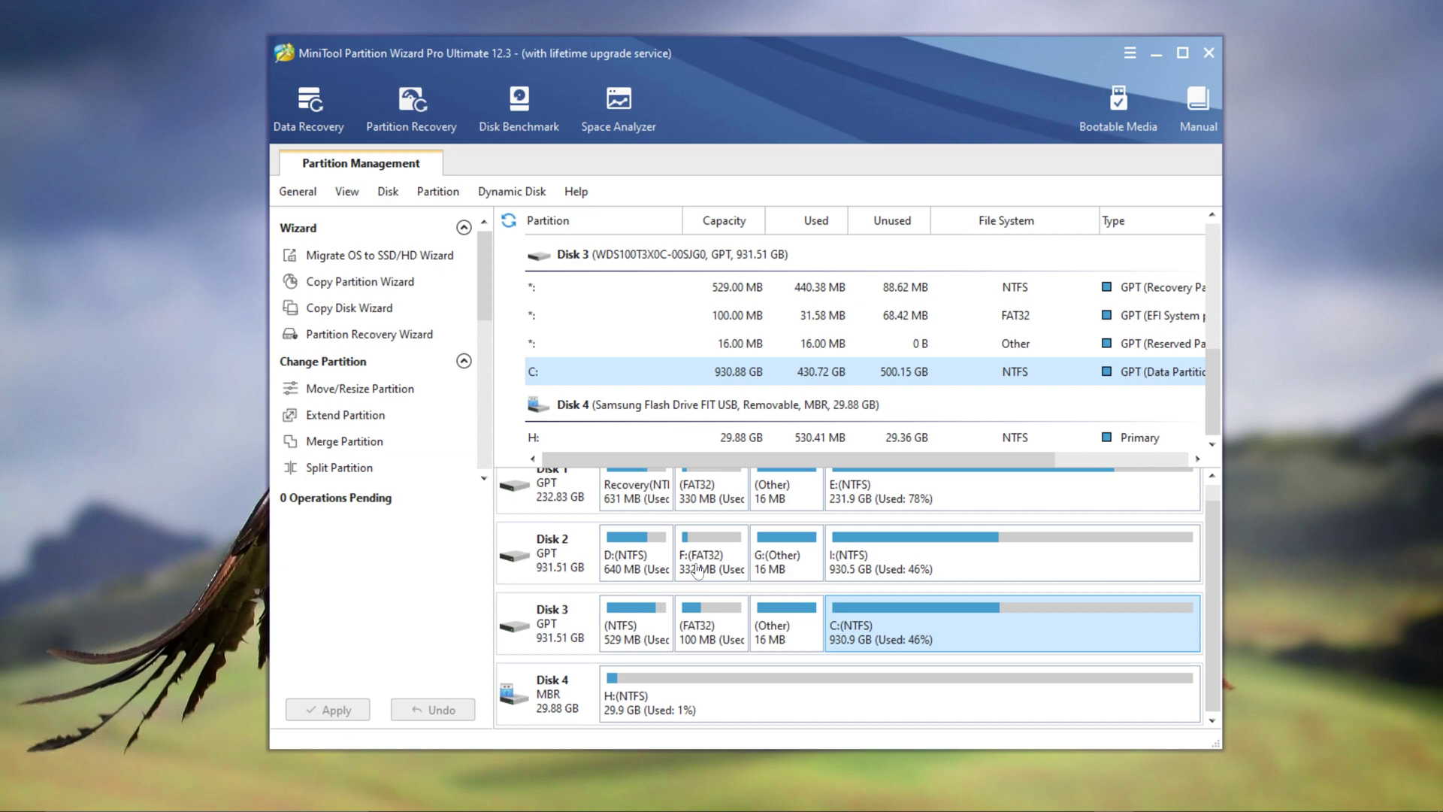
{"action": "left_click", "coordinate": [767, 628]}
{"action": "left_click", "coordinate": [713, 634]}
{"action": "left_click", "coordinate": [797, 639]}
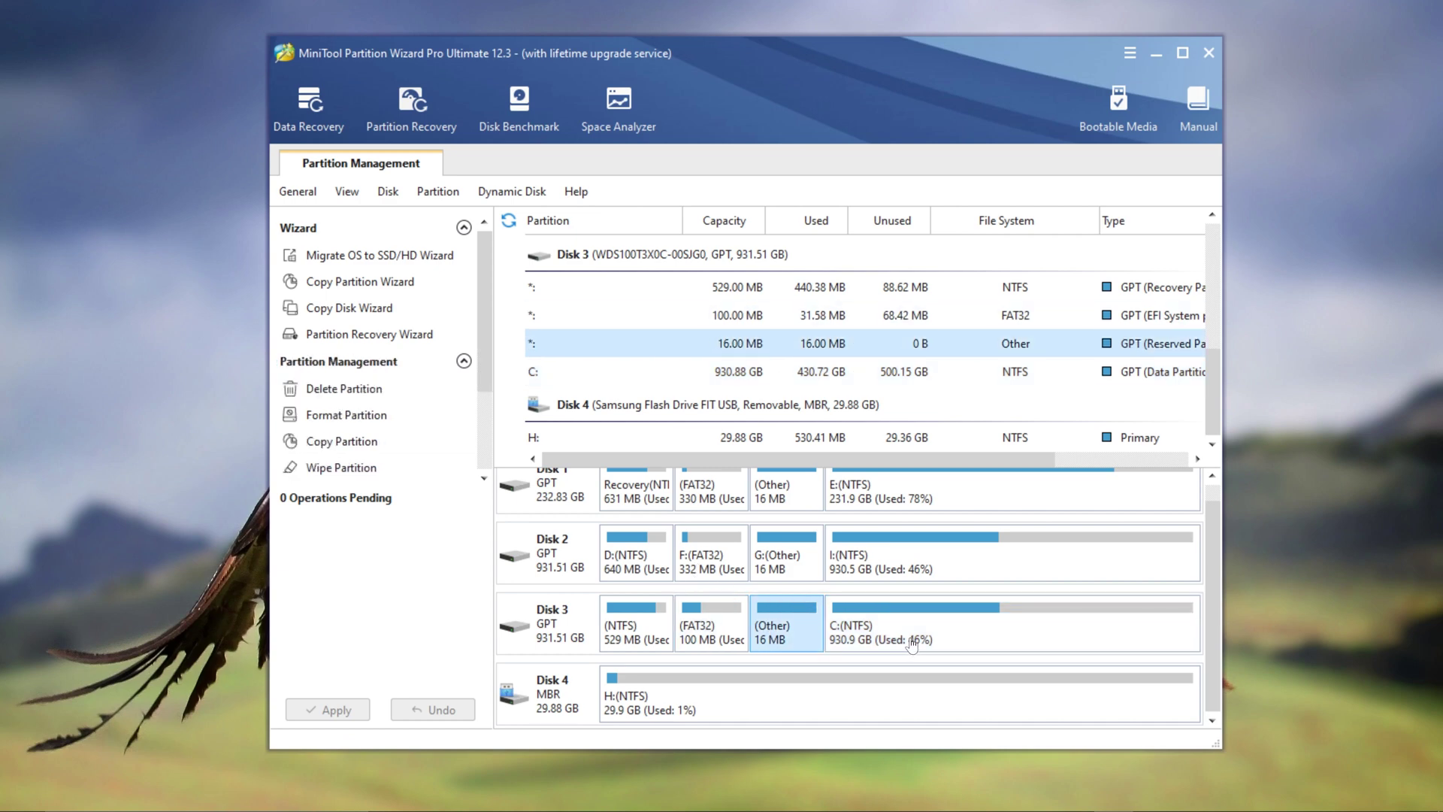
{"action": "left_click", "coordinate": [911, 635]}
{"action": "left_click", "coordinate": [378, 392]}
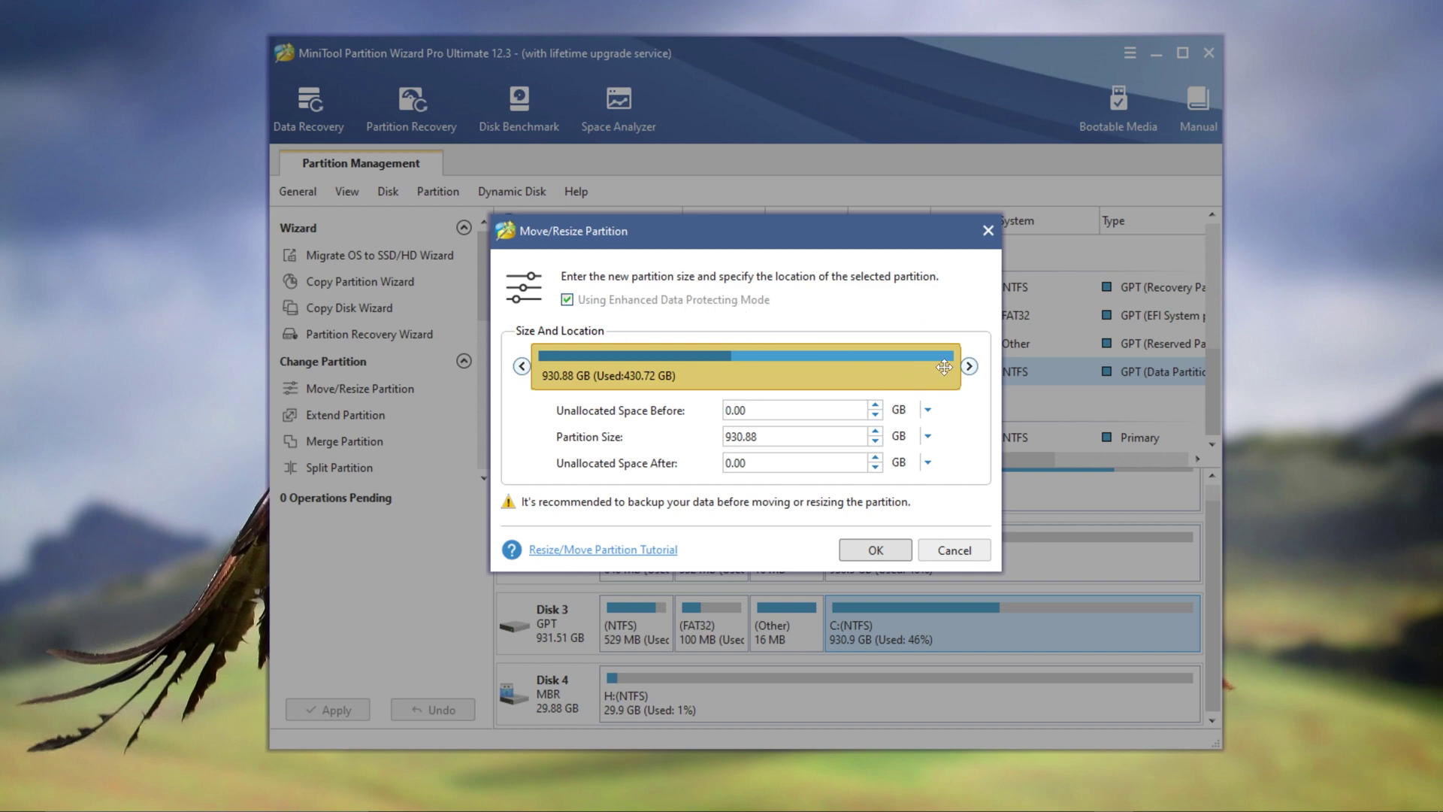
- Set the C: partition size to 750 GB, leaving 180.88 GB unallocated after it
{"action": "left_click_drag", "start_coordinate": [973, 367], "coordinate": [722, 361]}
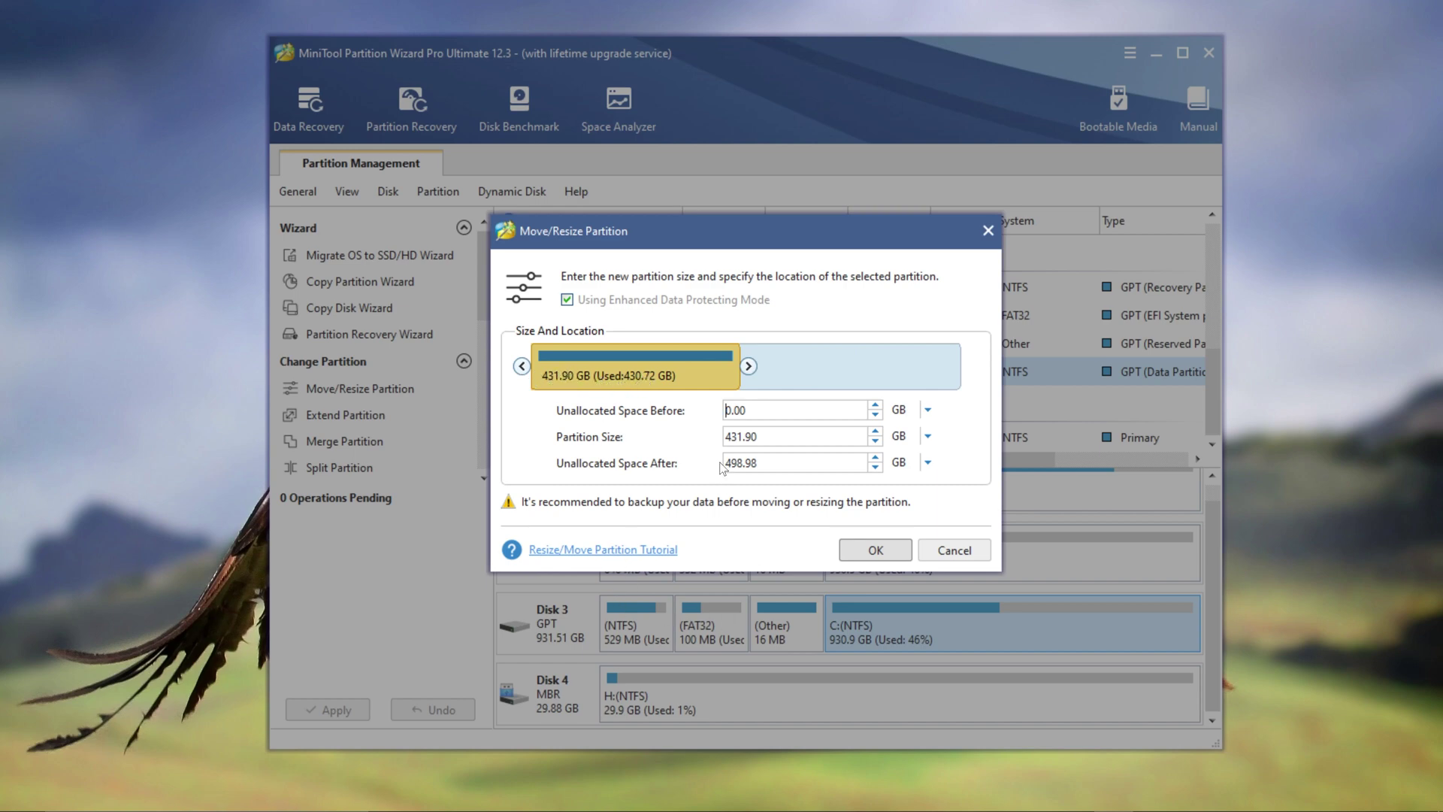
{"action": "left_click_drag", "start_coordinate": [748, 366], "coordinate": [961, 364]}
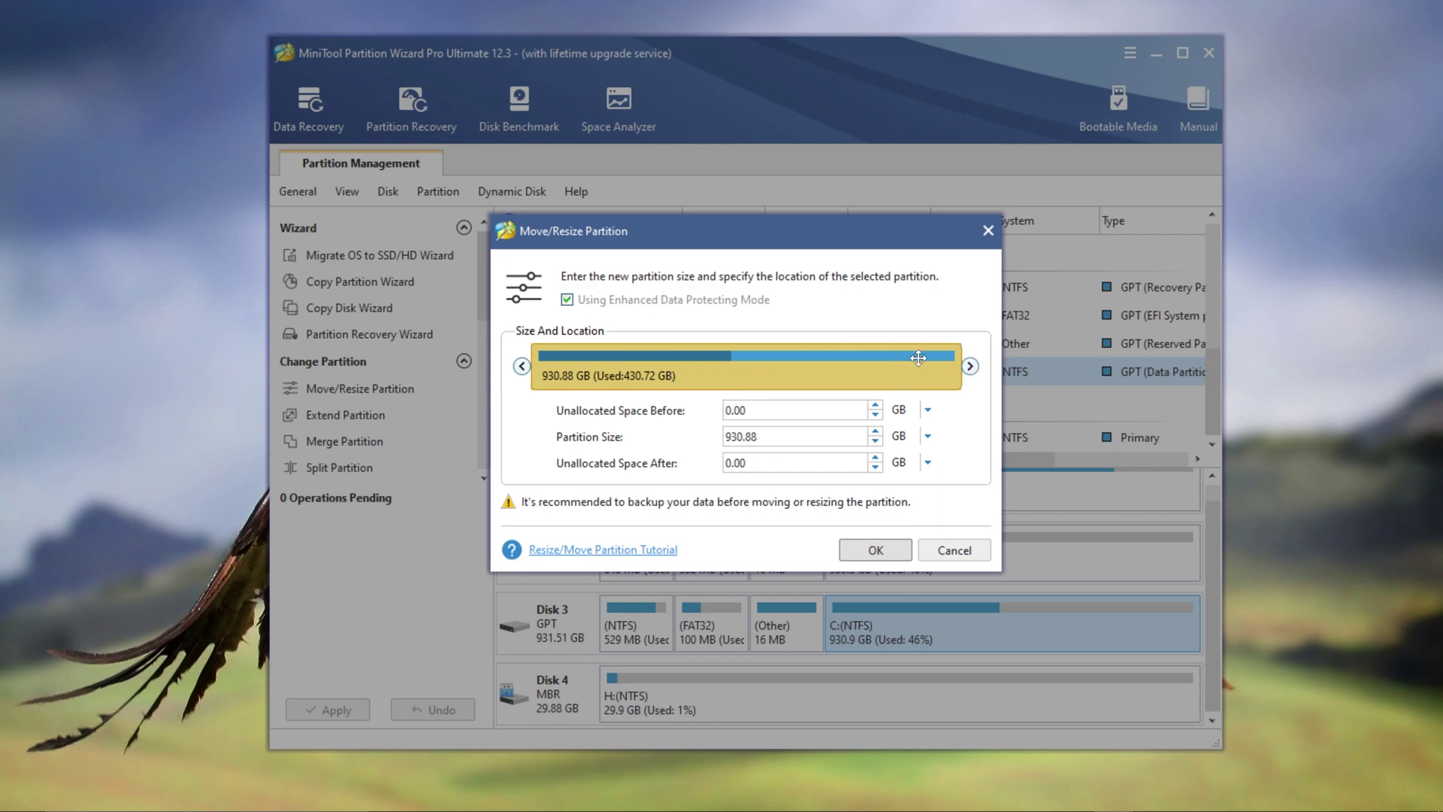
{"action": "left_click_drag", "start_coordinate": [973, 366], "coordinate": [1005, 381]}
{"action": "left_click_drag", "start_coordinate": [786, 436], "coordinate": [642, 442]}
{"action": "type", "text": "750"}
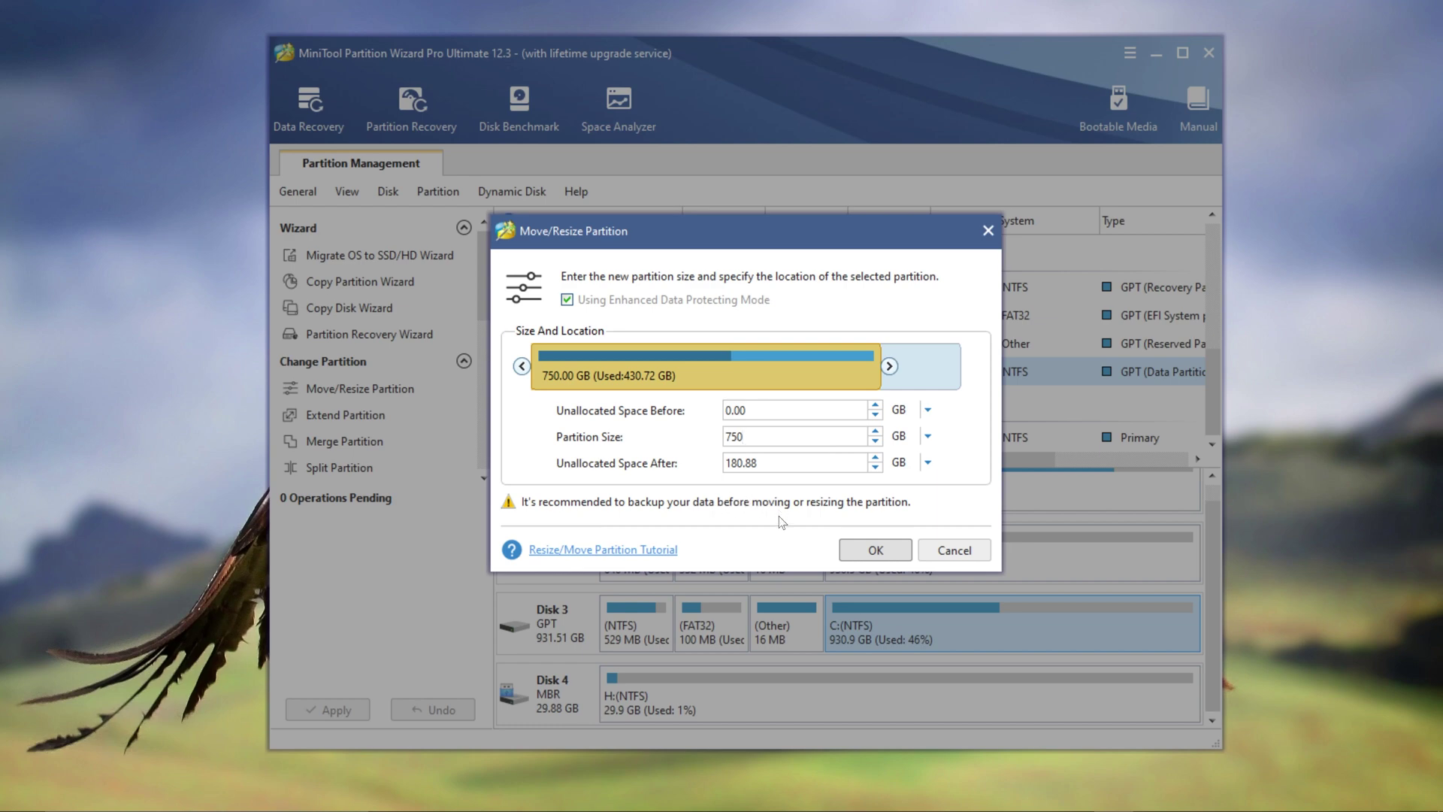
{"action": "left_click", "coordinate": [859, 552]}
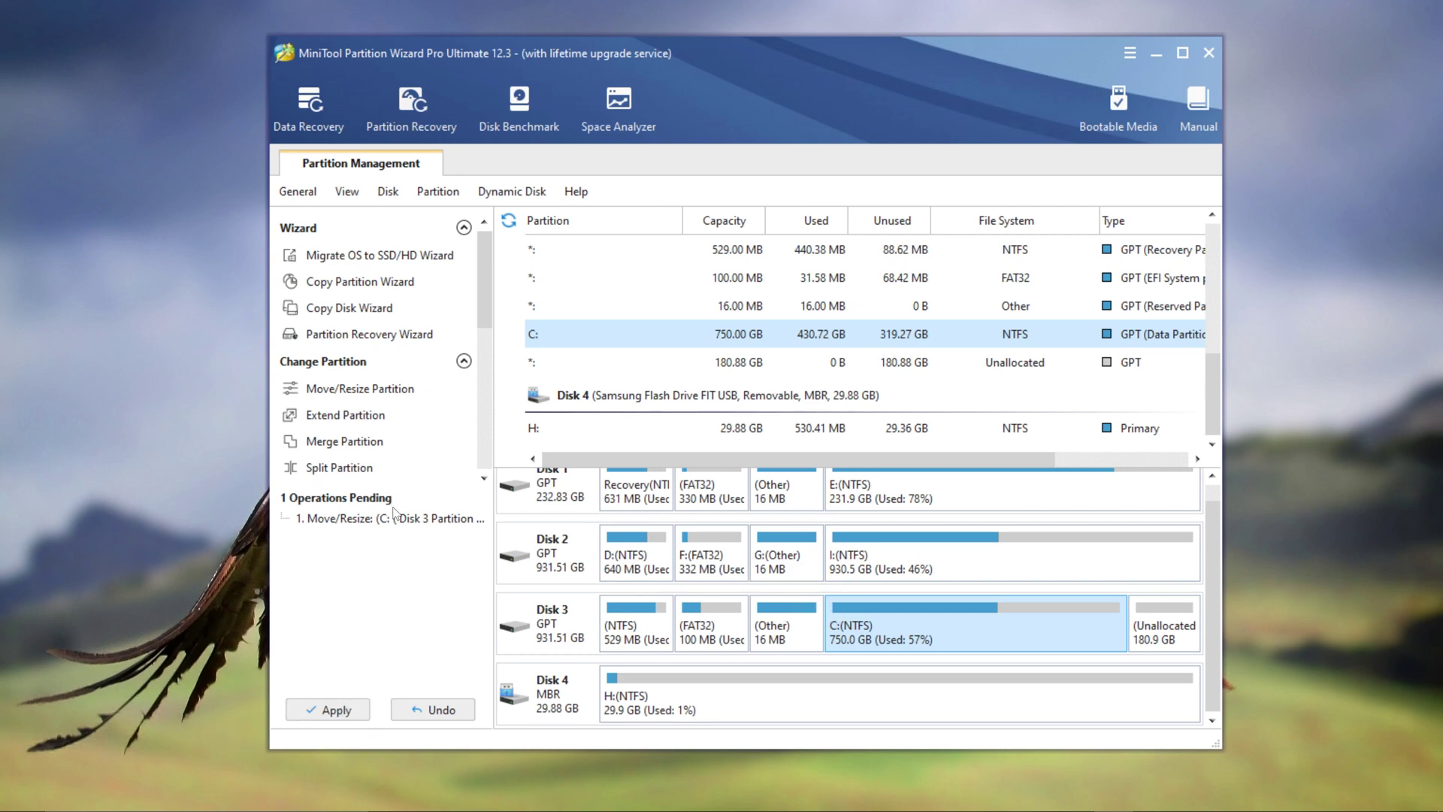
- Apply and confirm the queued shrink of C: to 750 GB
{"action": "left_click", "coordinate": [337, 710]}
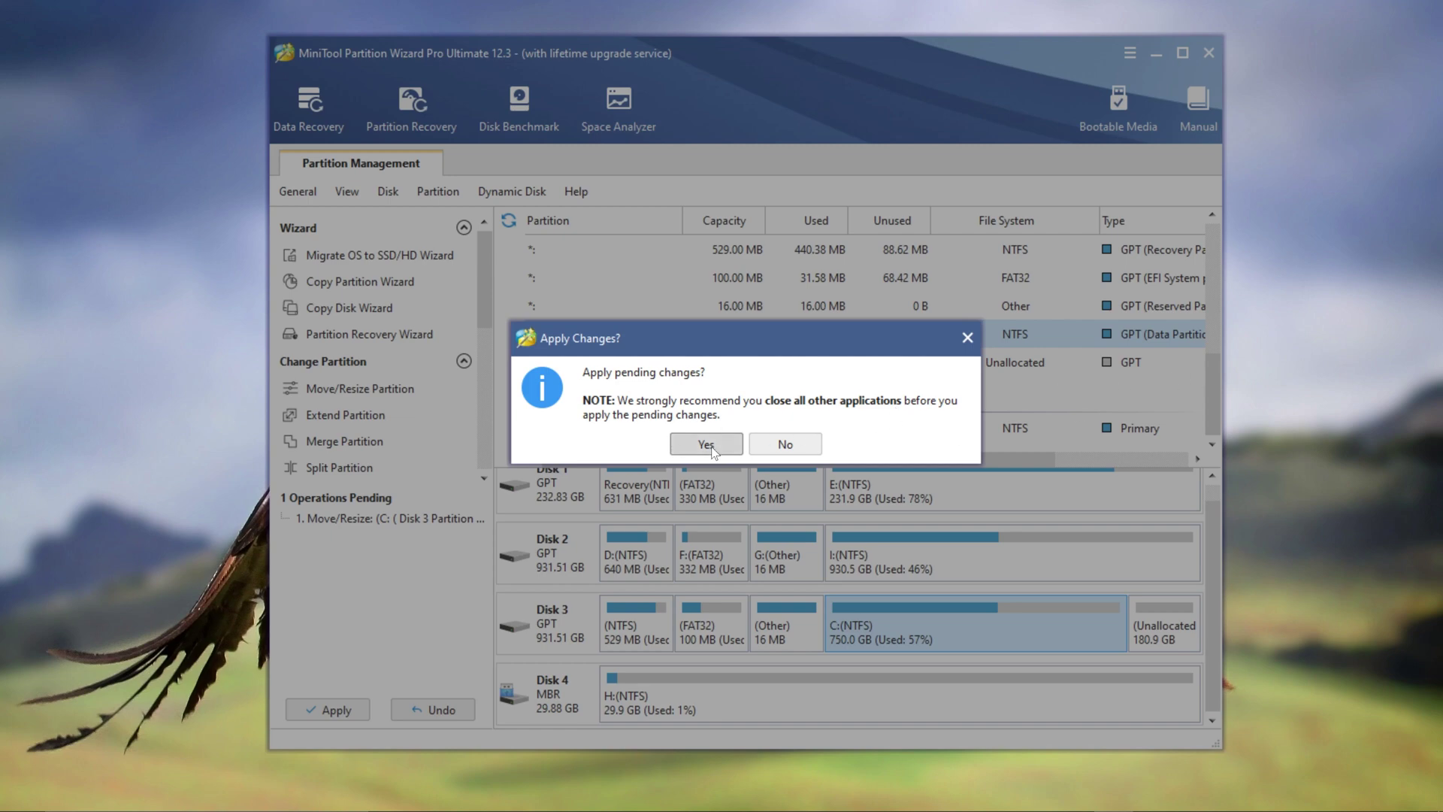
{"action": "left_click", "coordinate": [706, 444]}
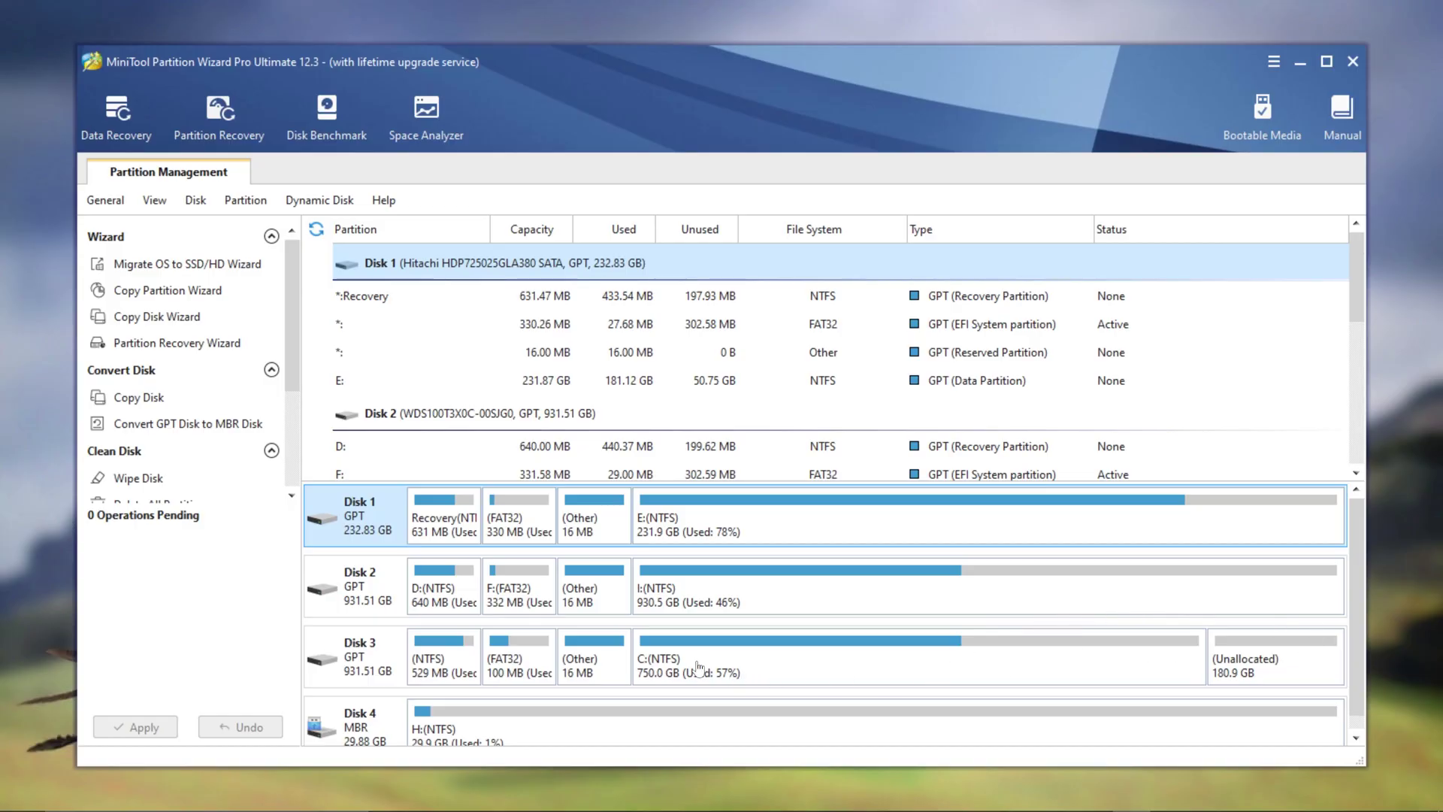
- Start creating a new partition on Disk 3's 180.88 GB unallocated space
{"action": "left_click", "coordinate": [742, 660]}
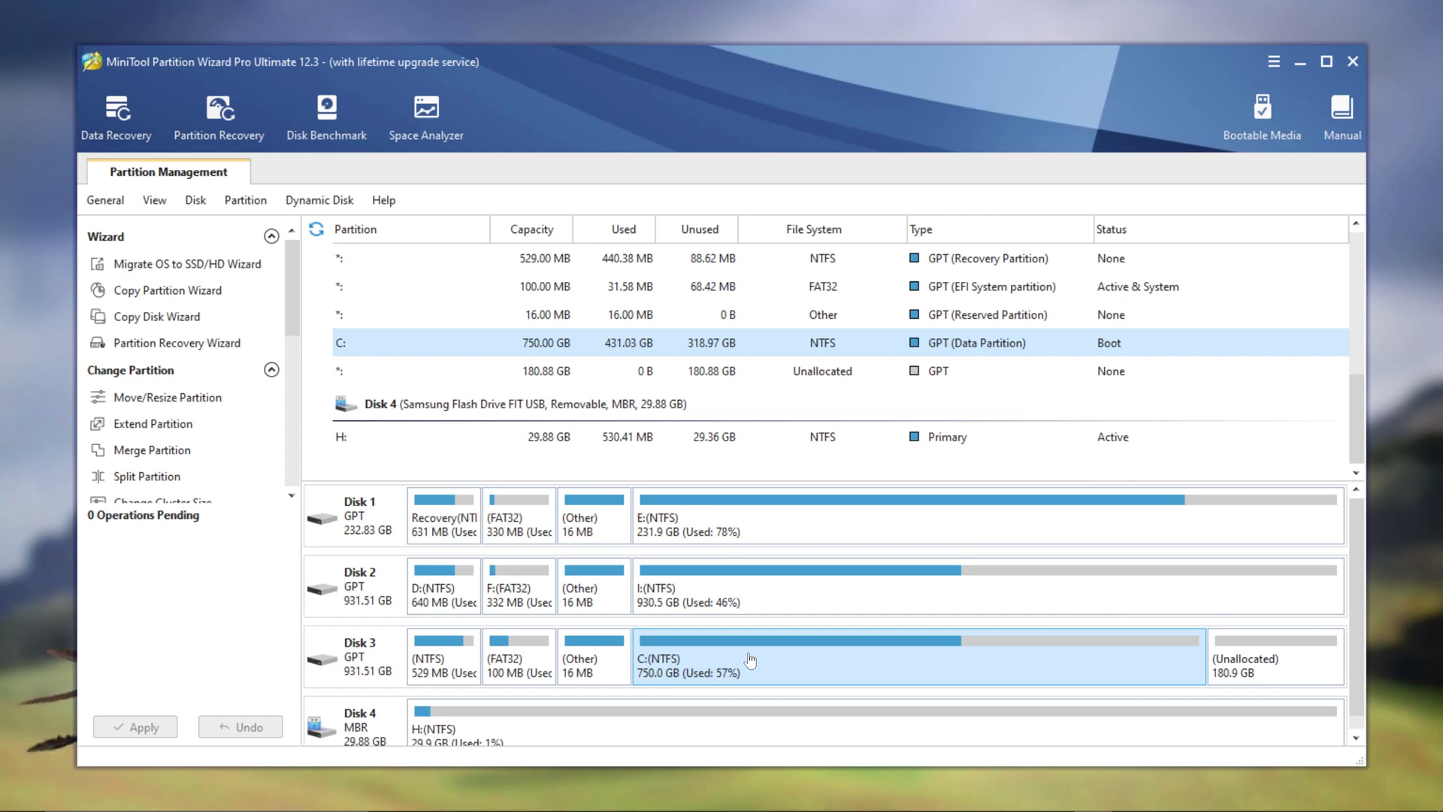
{"action": "left_click", "coordinate": [1257, 666]}
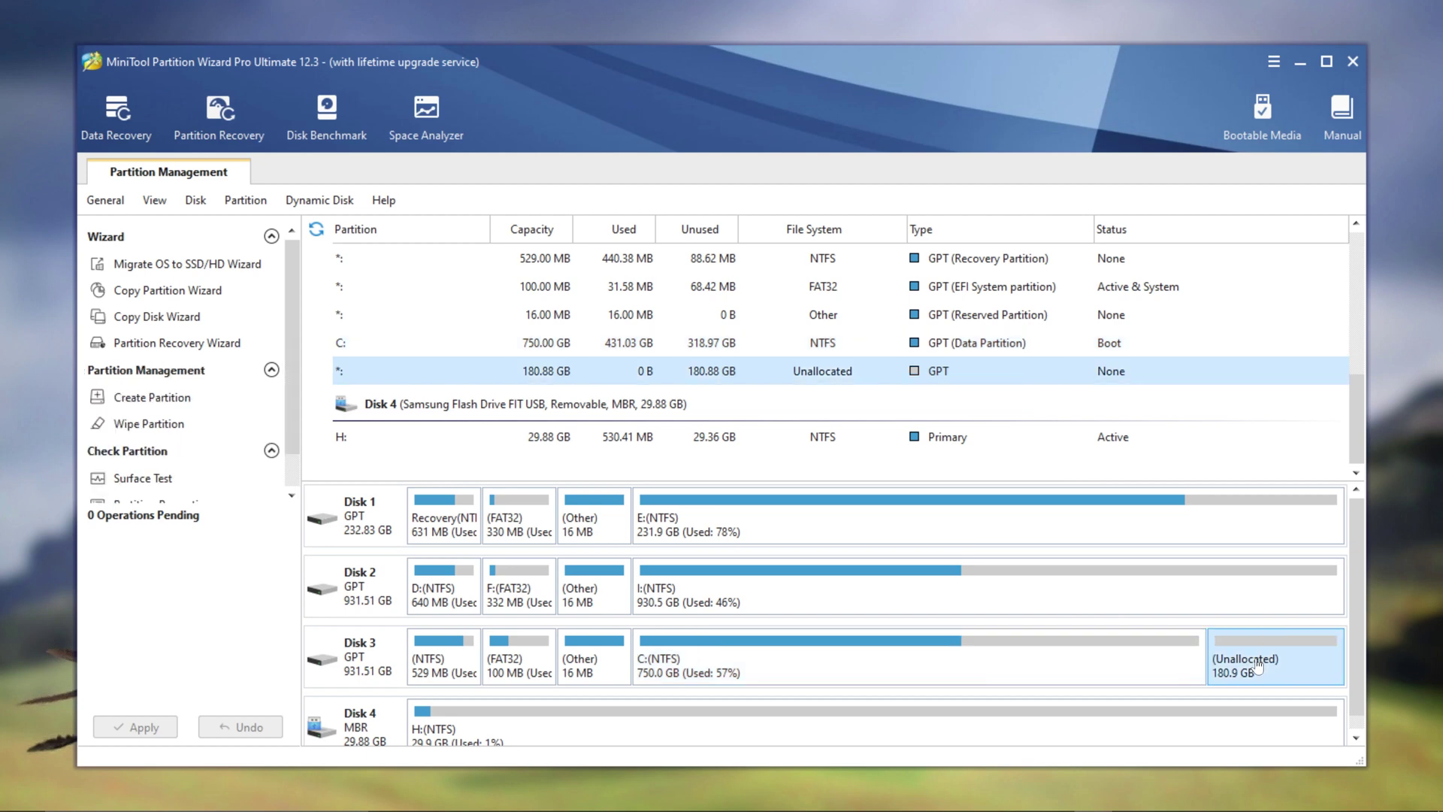
{"action": "right_click", "coordinate": [1257, 666]}
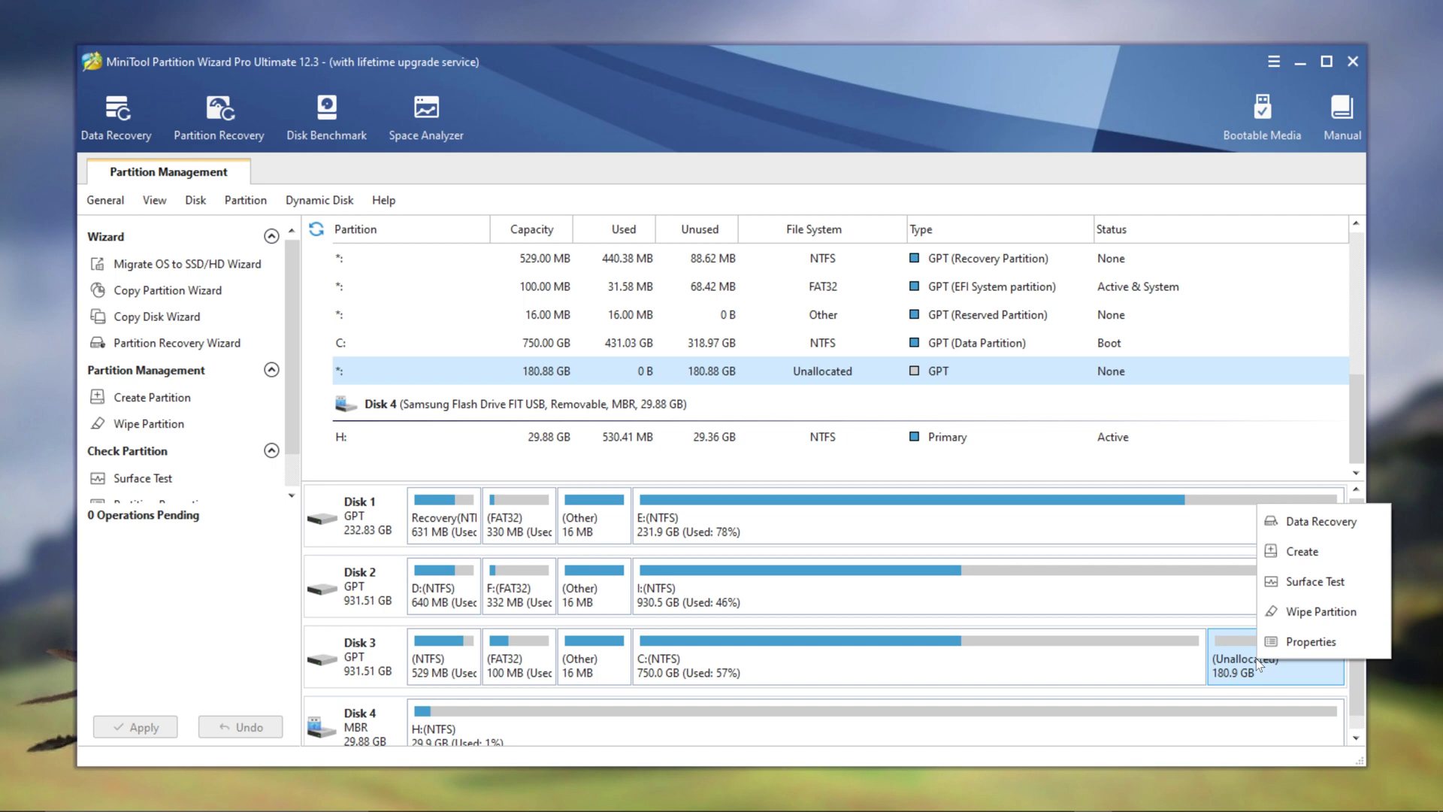
{"action": "left_click", "coordinate": [1302, 552]}
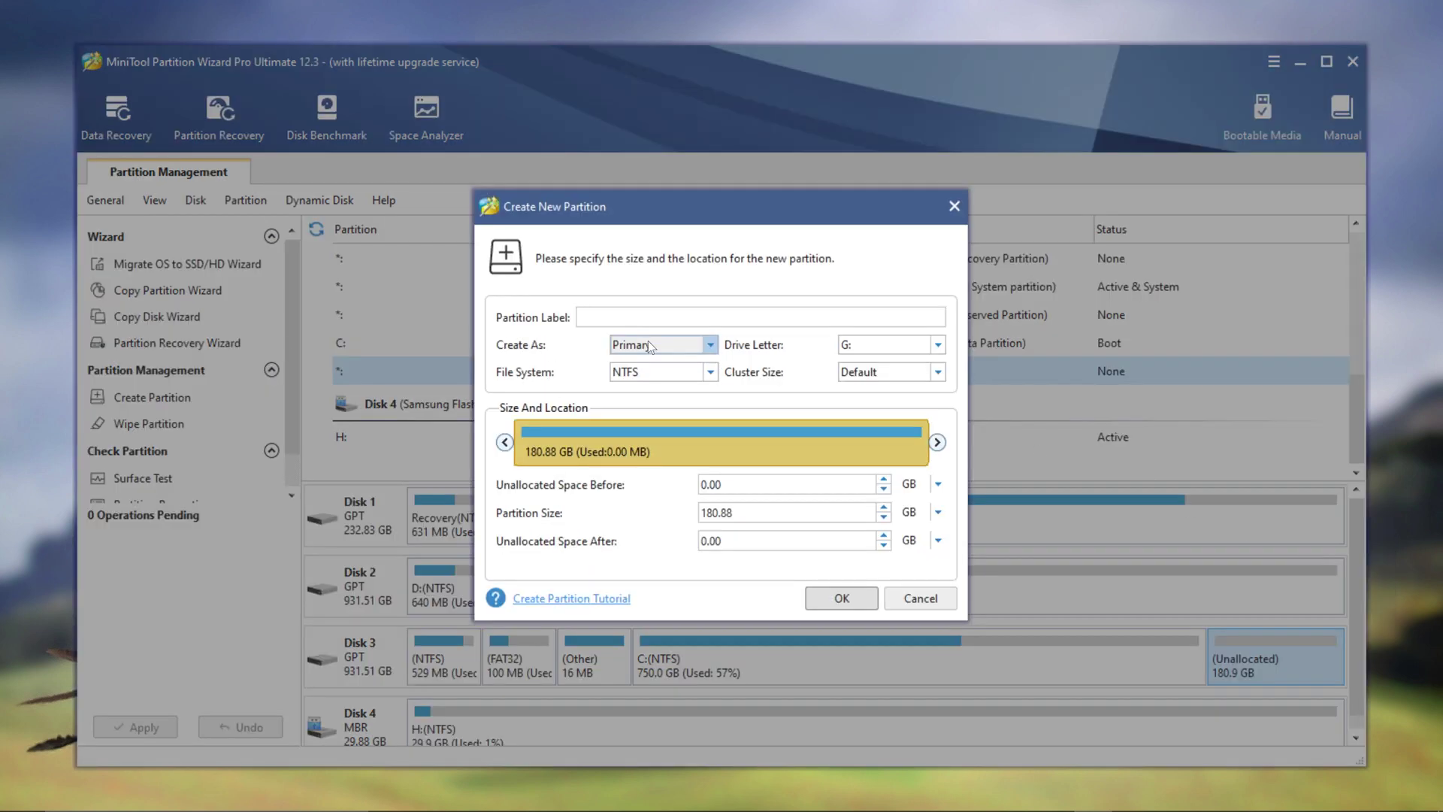
- Label it Spare_C, keeping drive letter G:, NTFS, default cluster size and full 180.88 GB size
{"action": "type", "text": "Spare_C"}
{"action": "left_click", "coordinate": [937, 346]}
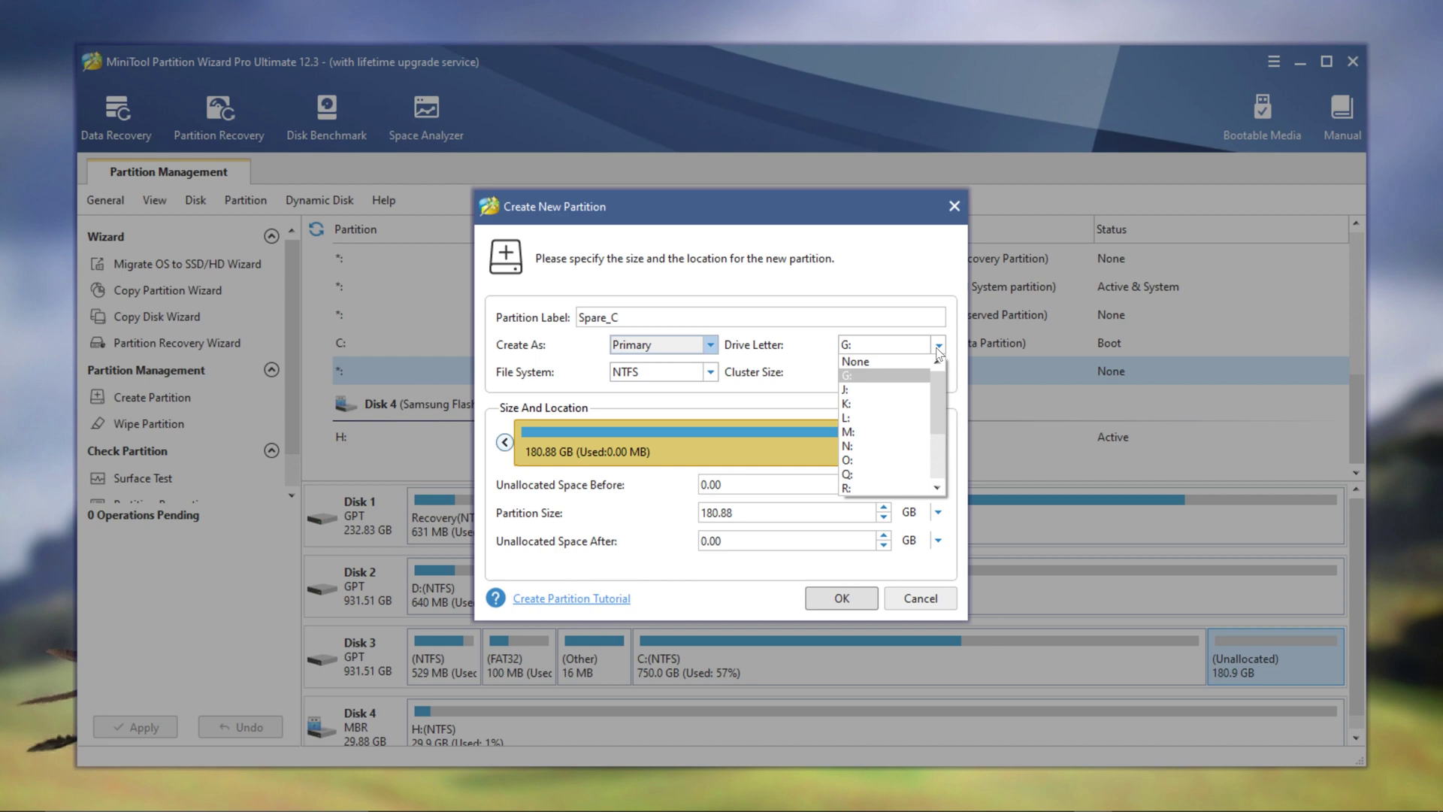
{"action": "left_click", "coordinate": [938, 348]}
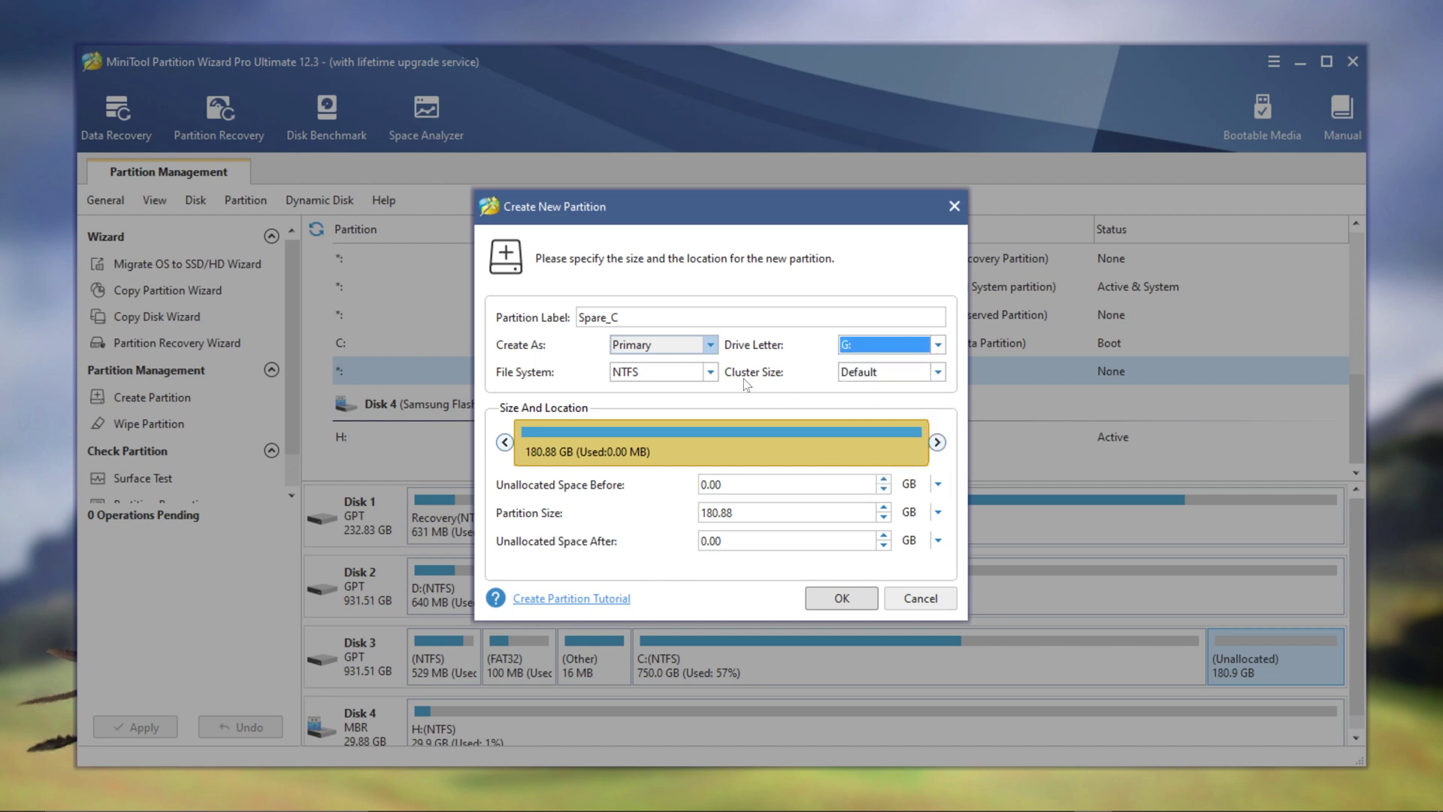
{"action": "left_click", "coordinate": [710, 374]}
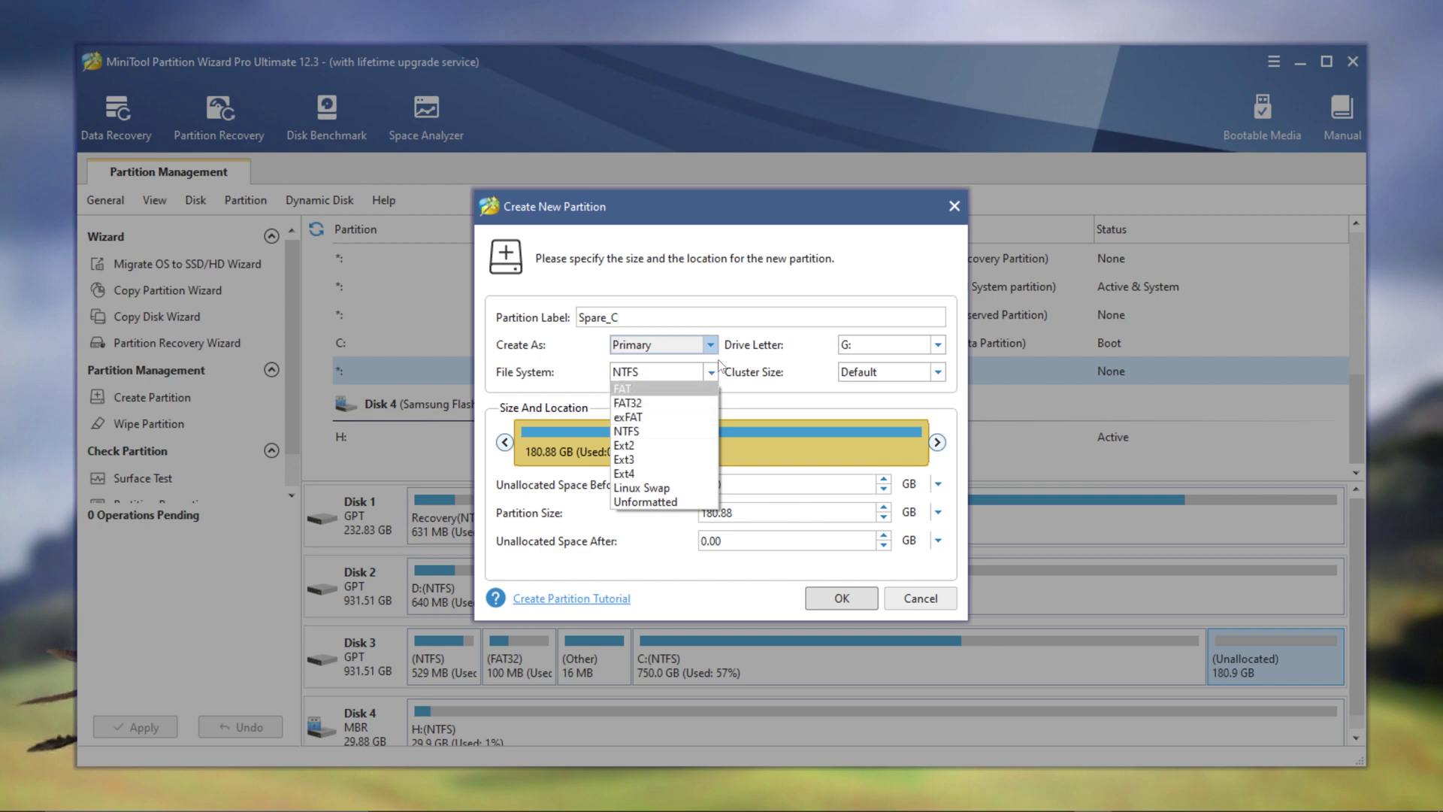
{"action": "left_click", "coordinate": [712, 373]}
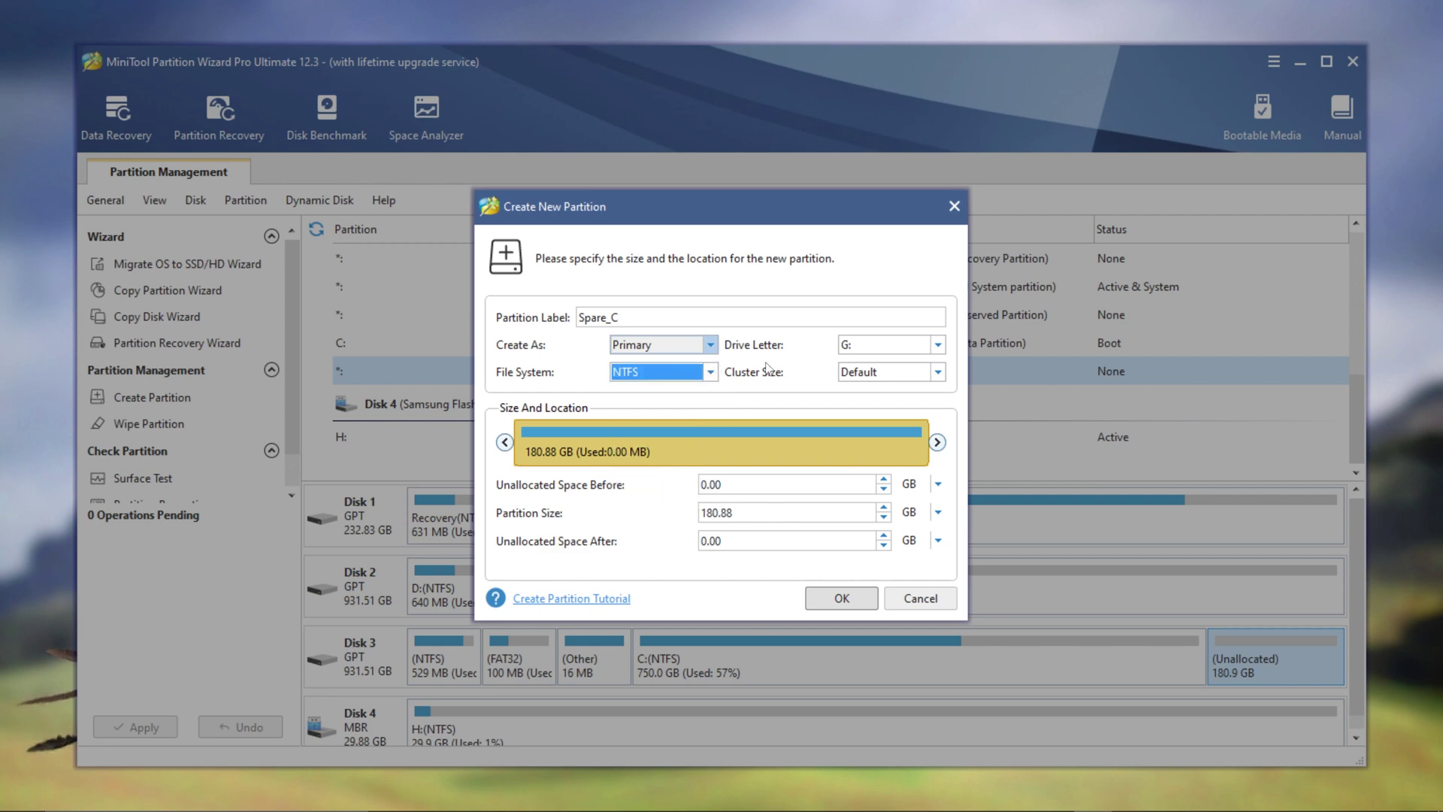
{"action": "left_click", "coordinate": [936, 372]}
{"action": "left_click", "coordinate": [944, 374]}
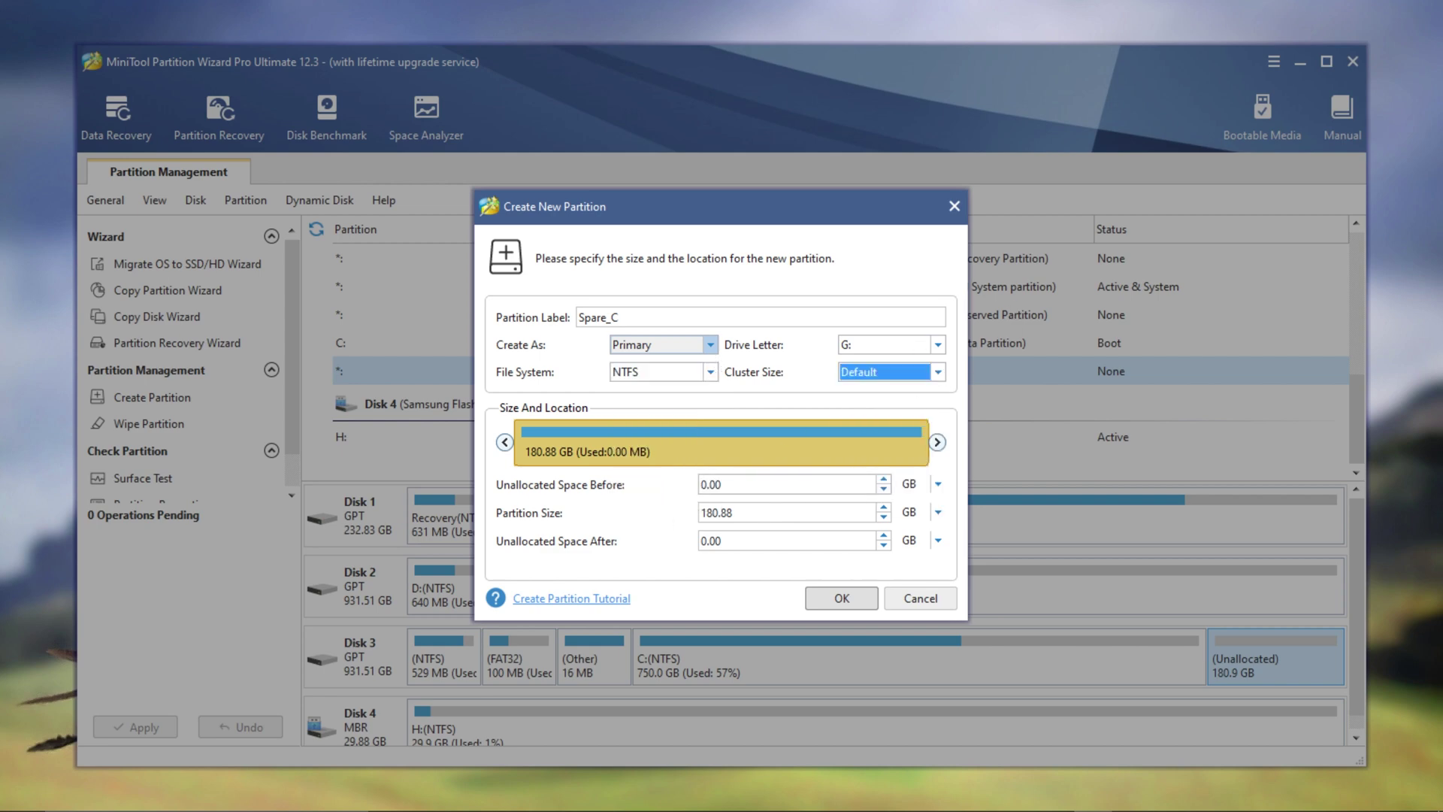
{"action": "left_click_drag", "start_coordinate": [933, 442], "coordinate": [962, 481]}
- Confirm the Spare_C (G:) partition, apply it to Disk 3, and dismiss the success notice
{"action": "left_click", "coordinate": [842, 598]}
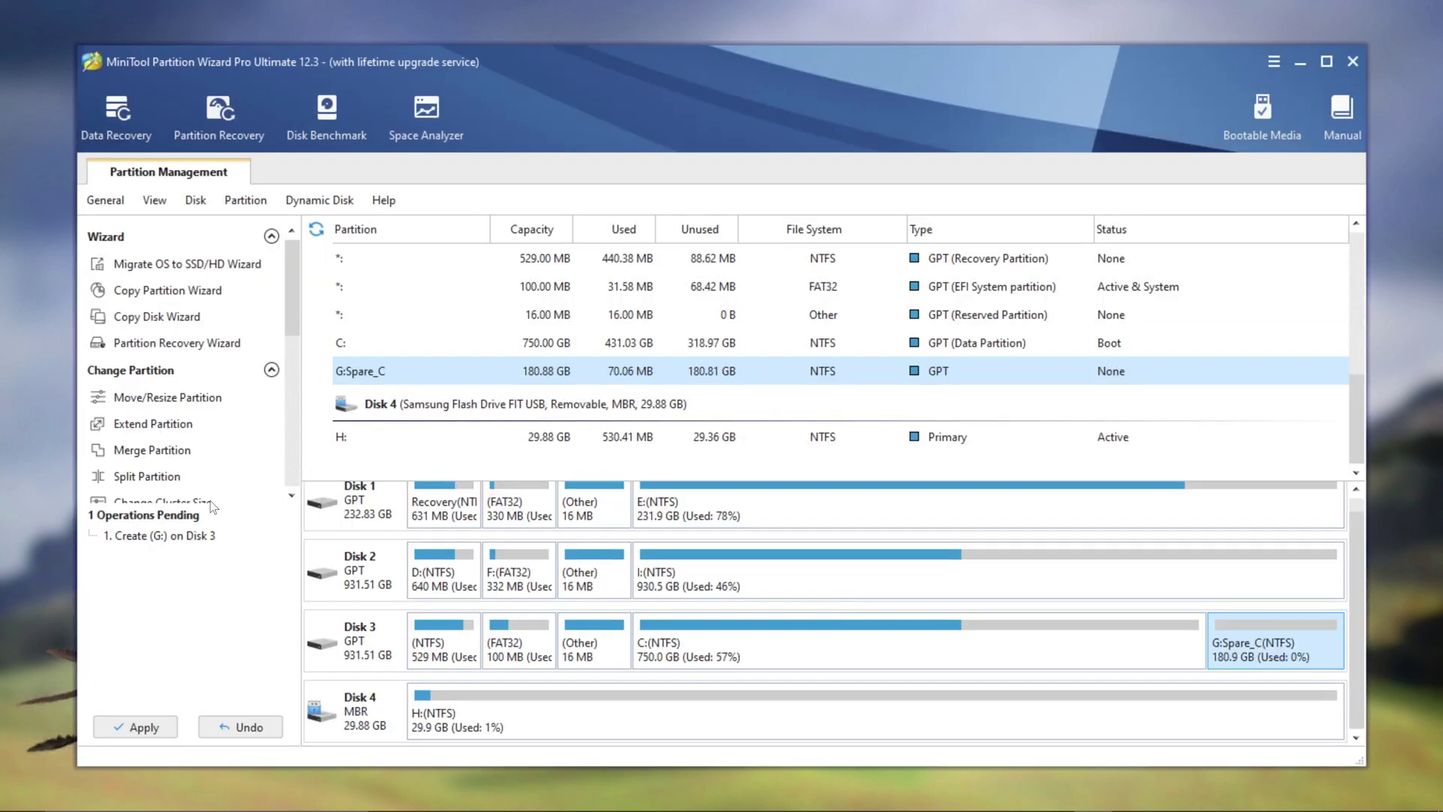
{"action": "left_click", "coordinate": [133, 727]}
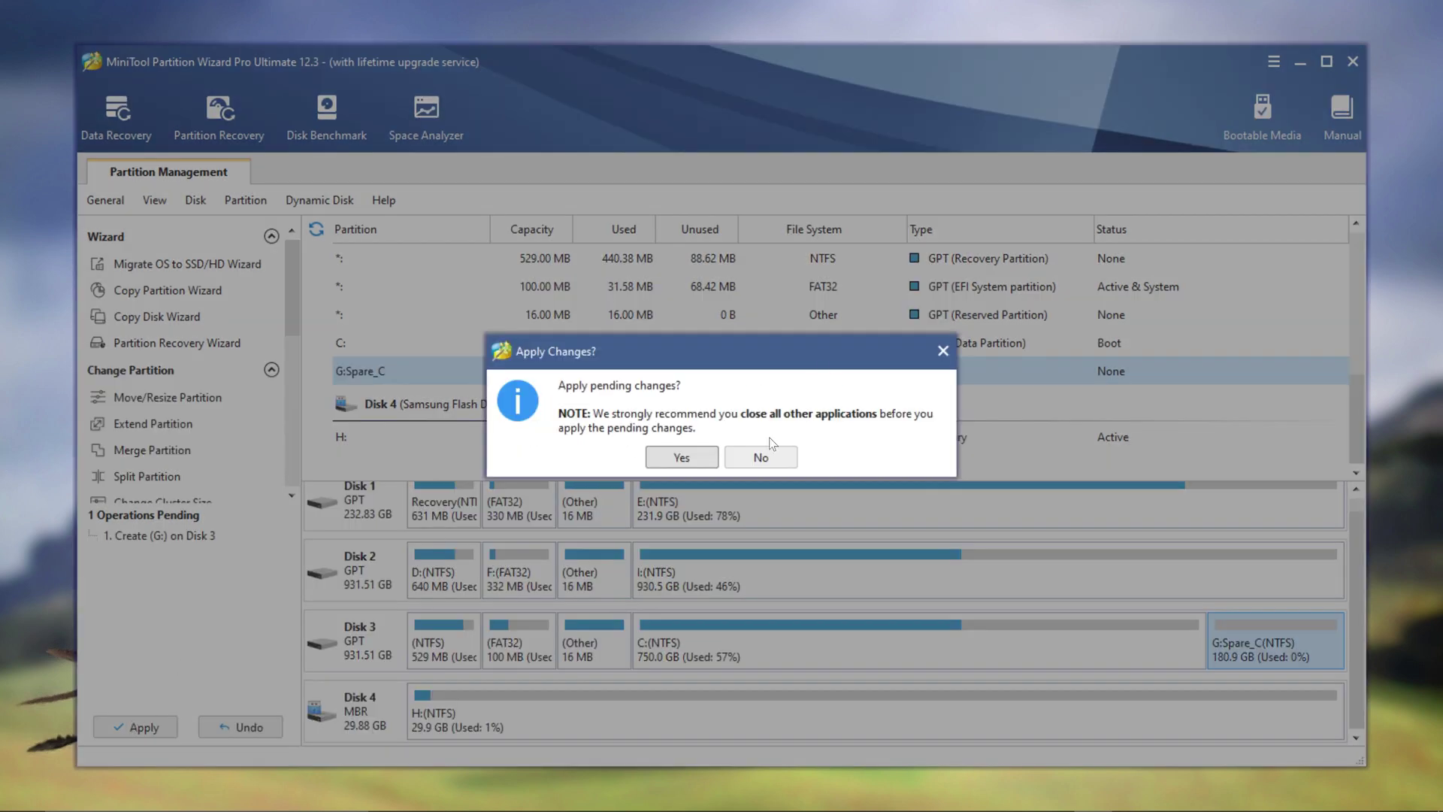
{"action": "left_click", "coordinate": [680, 456]}
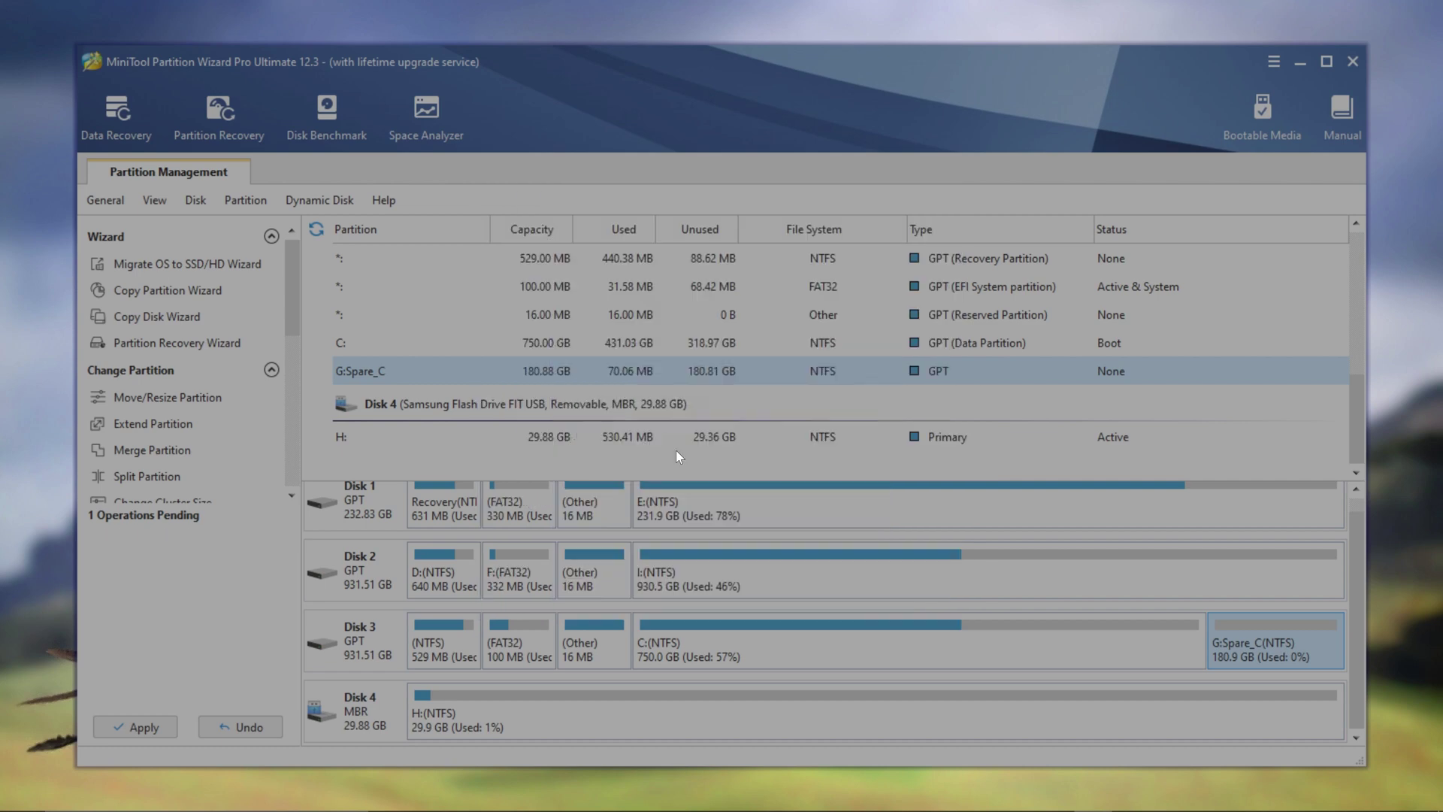
{"action": "left_click", "coordinate": [696, 451]}
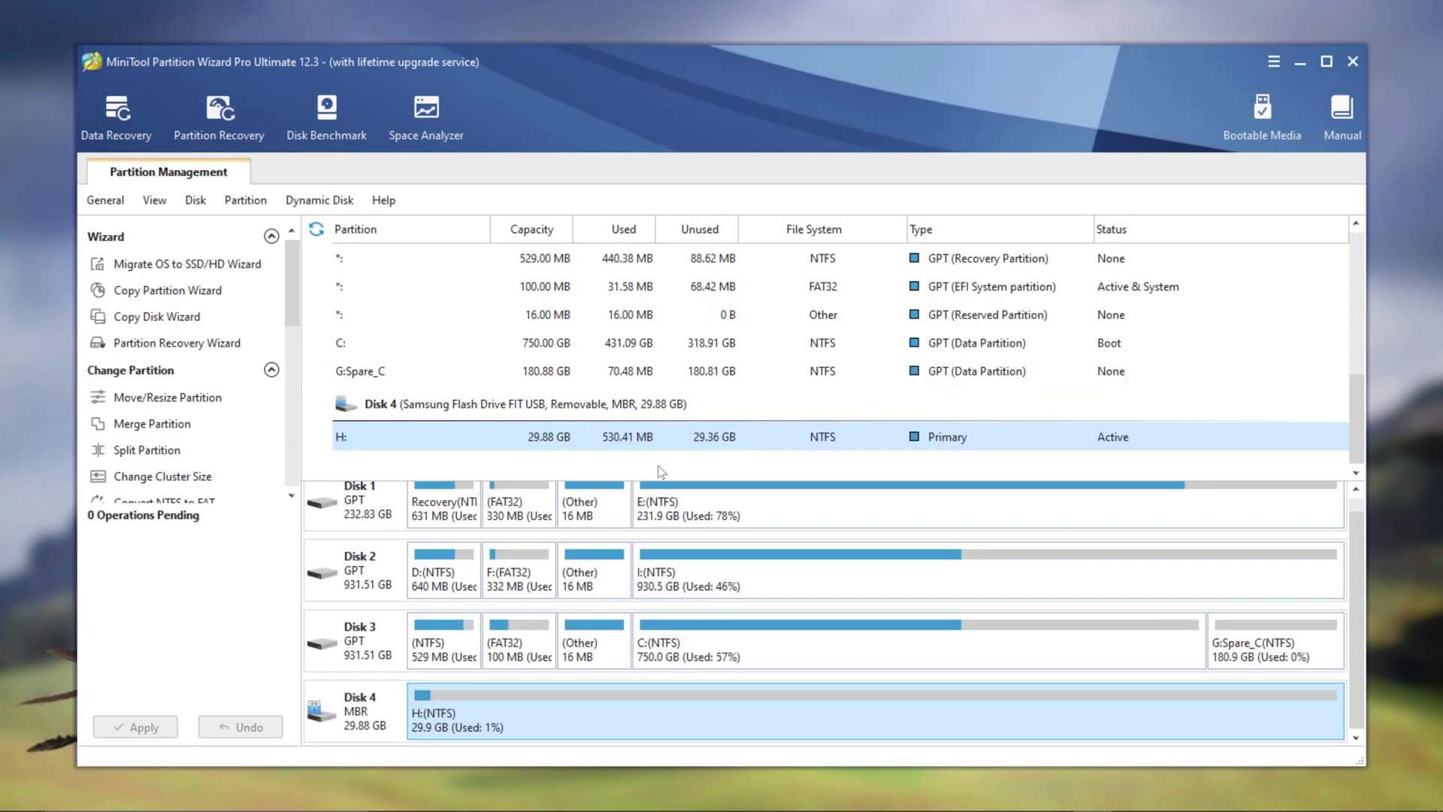
- Open the Spare_C (G:) drive from This PC in File Explorer
{"action": "key", "text": "super+e"}
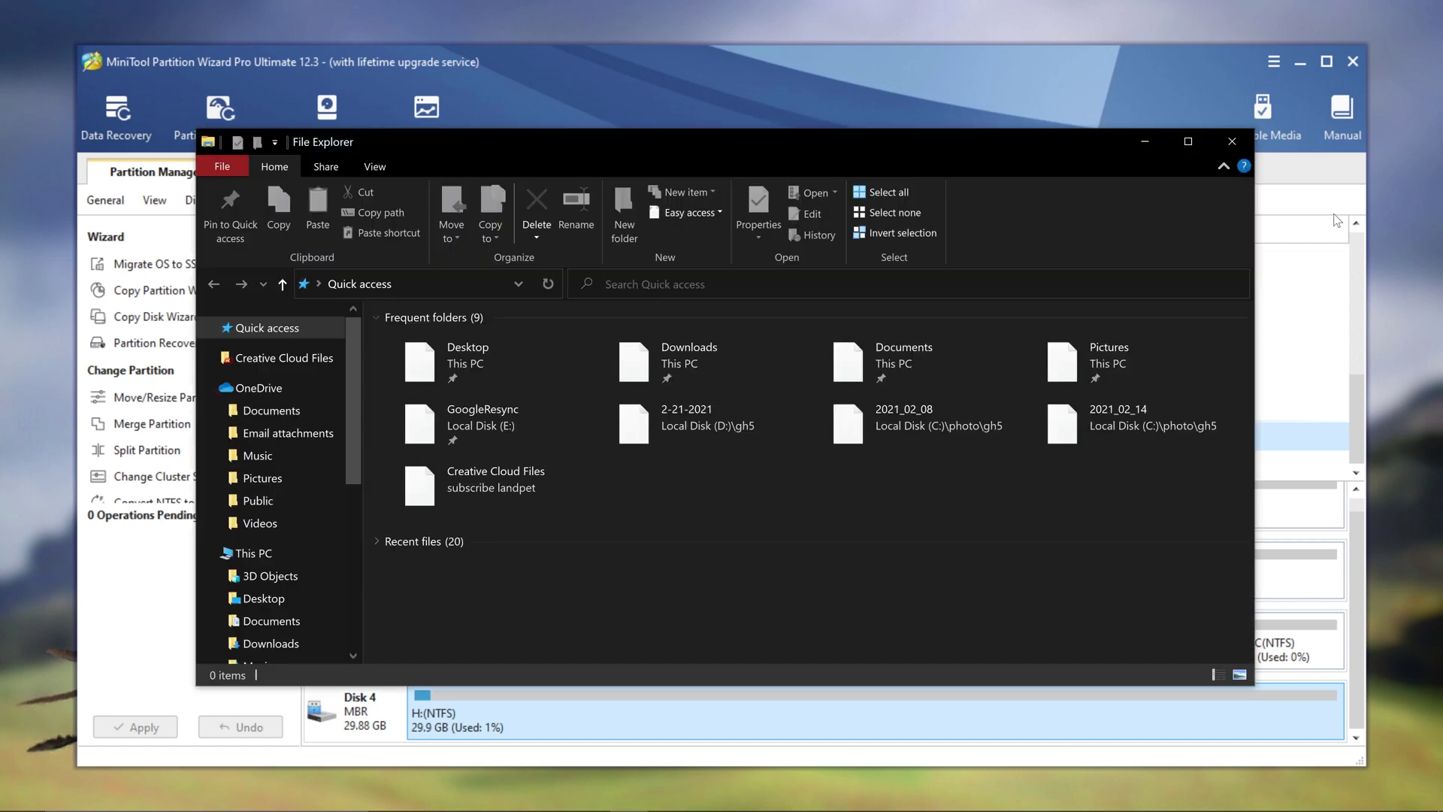
{"action": "left_click", "coordinate": [270, 561]}
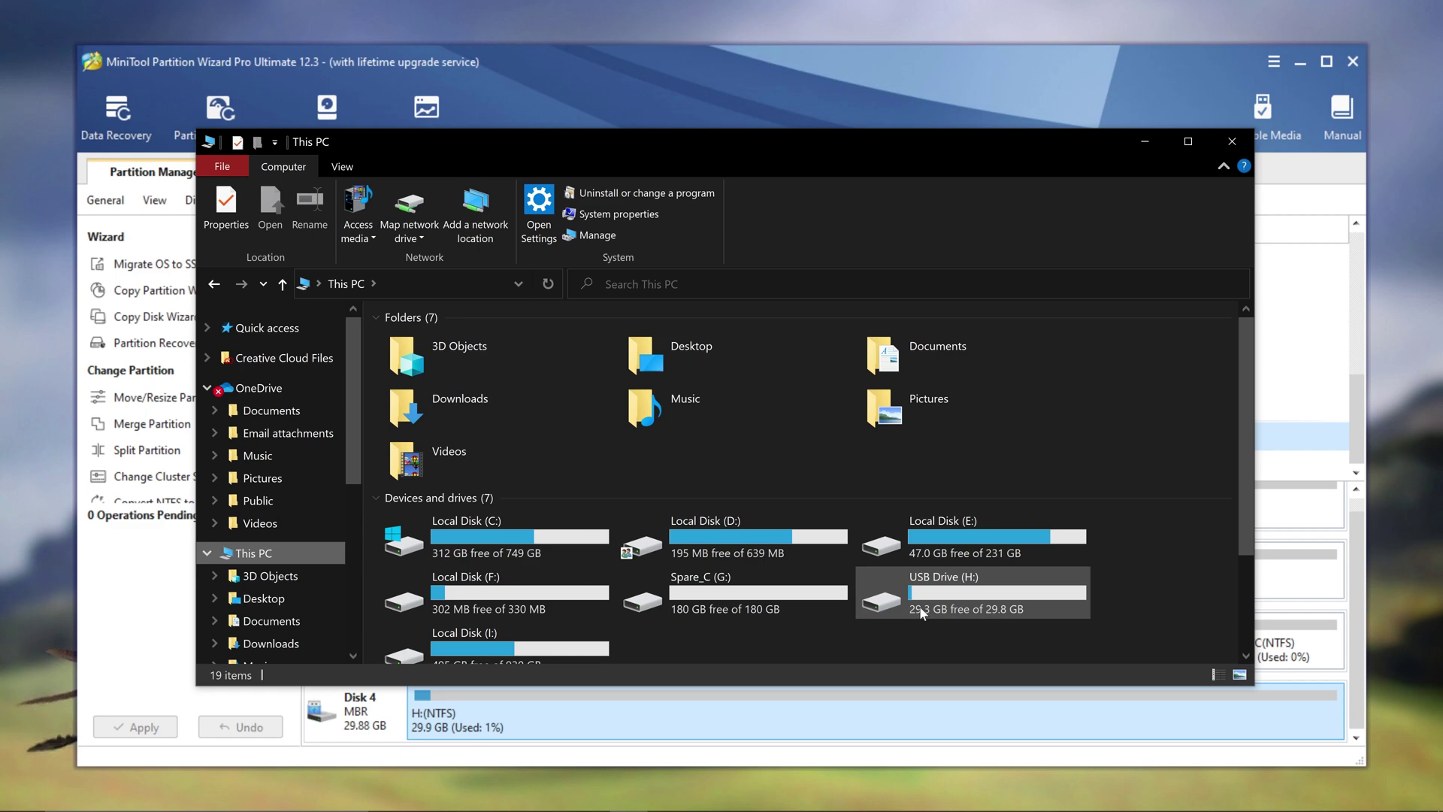
{"action": "double_click", "coordinate": [786, 594]}
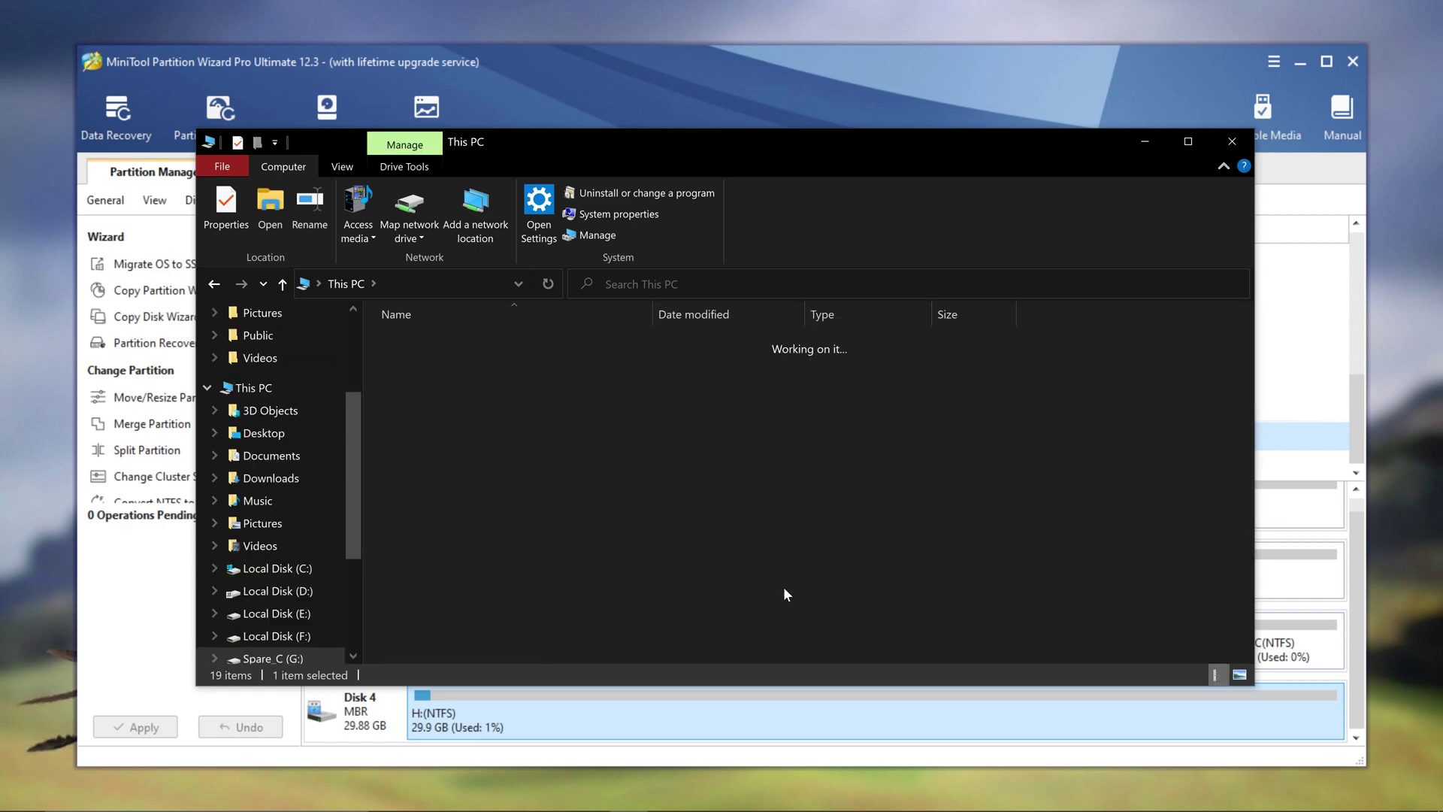
- Create a new text document named 132.txt on the drive
{"action": "right_click", "coordinate": [575, 447]}
{"action": "mouse_move", "coordinate": [688, 654]}
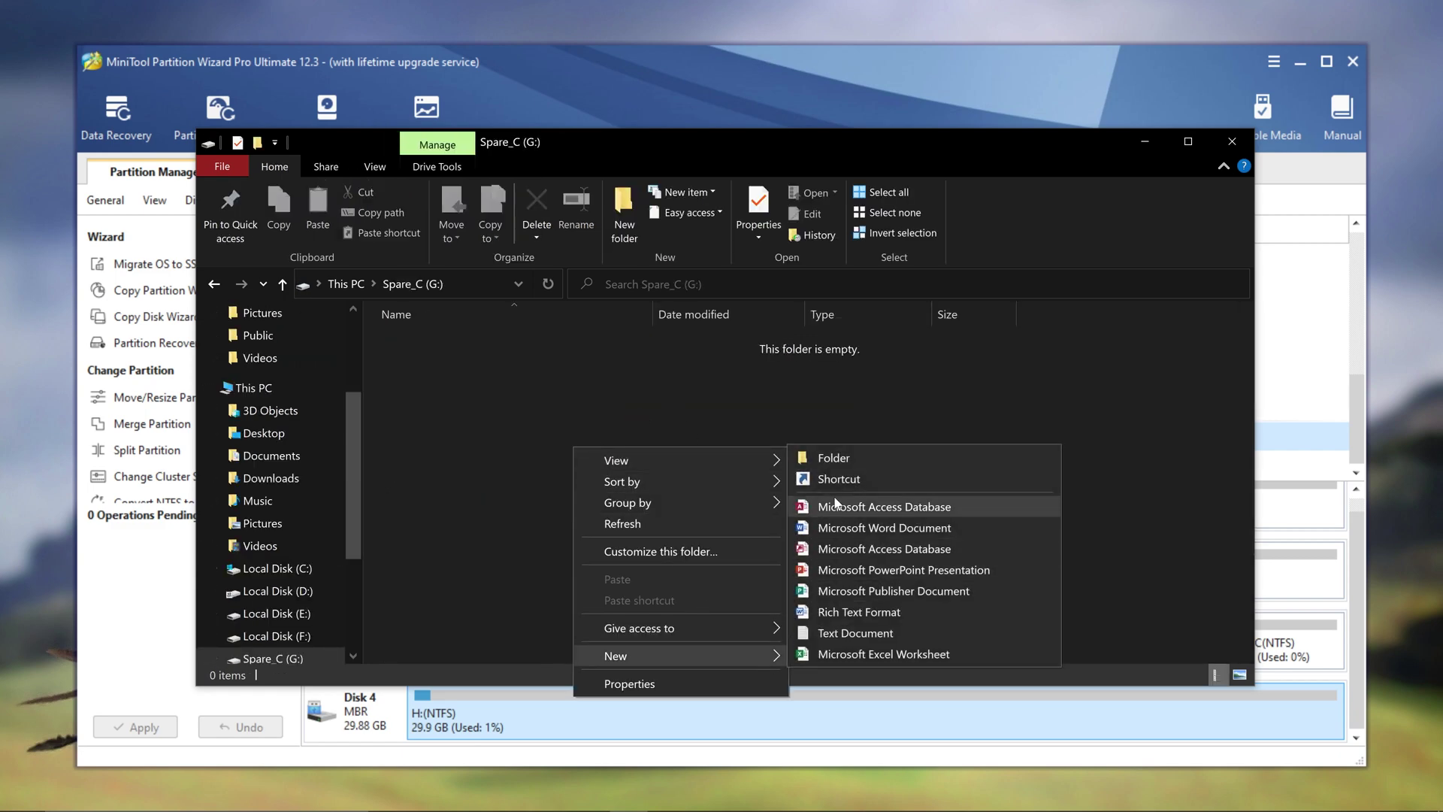
{"action": "left_click", "coordinate": [843, 634]}
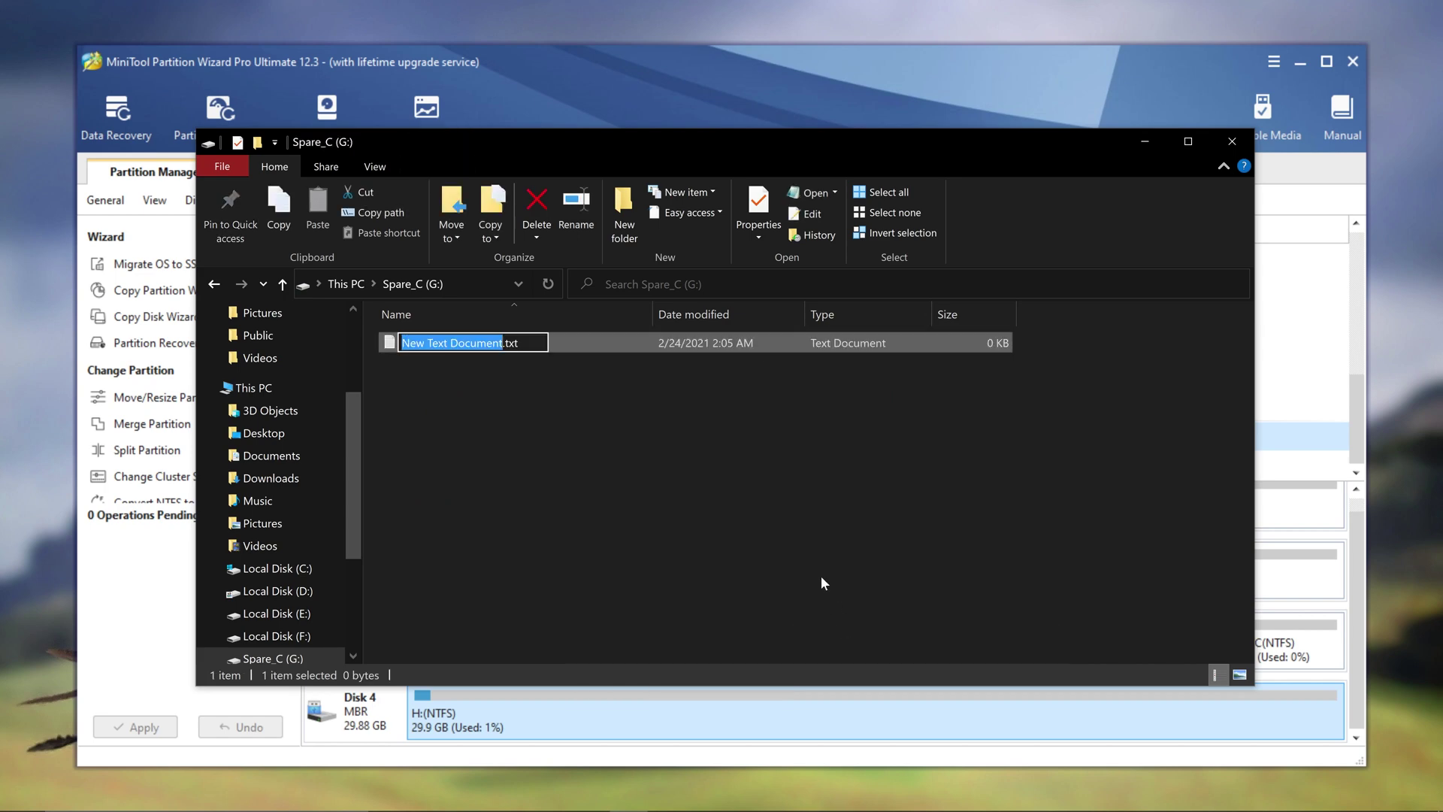
{"action": "type", "text": "132"}
{"action": "key", "text": "Return"}
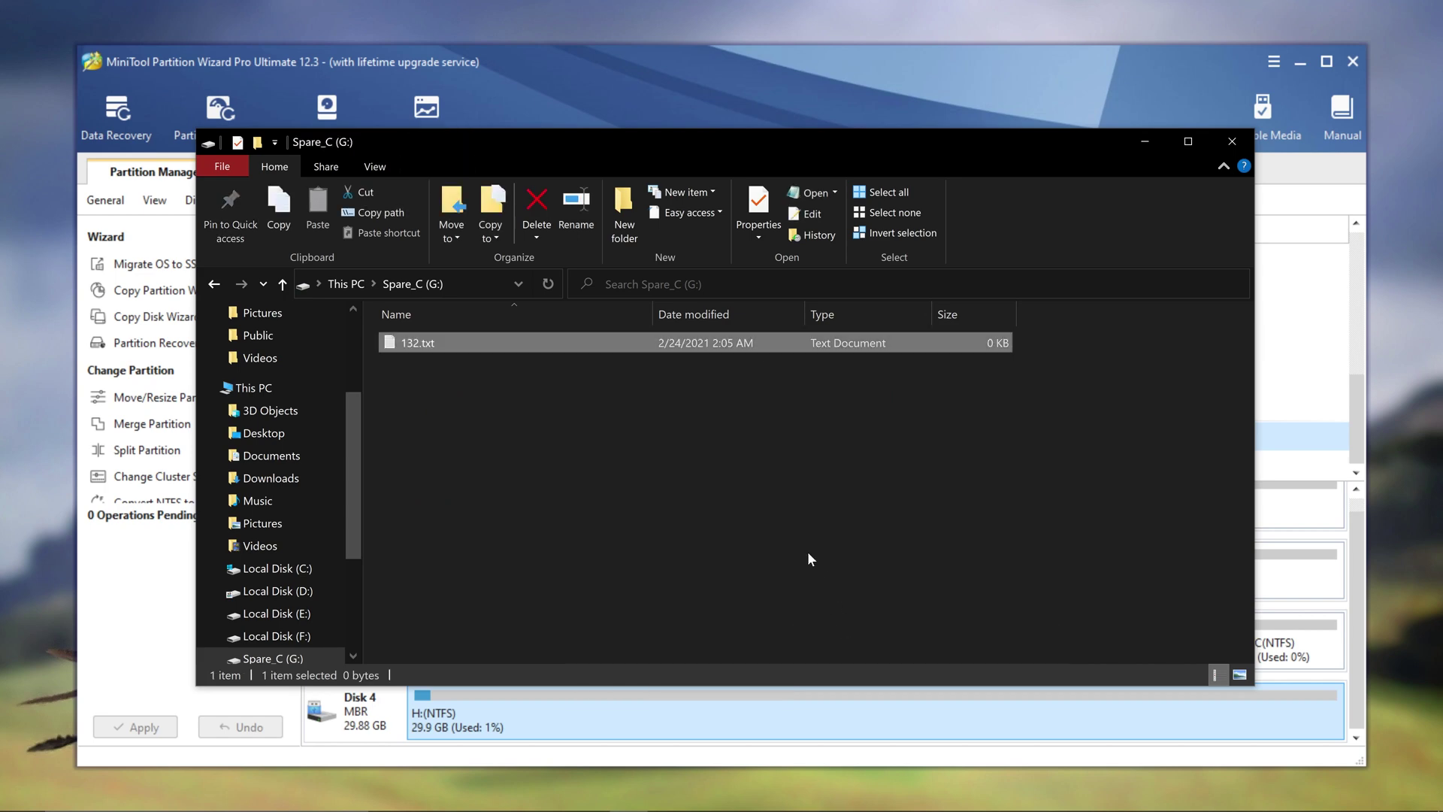
{"action": "left_click", "coordinate": [808, 559]}
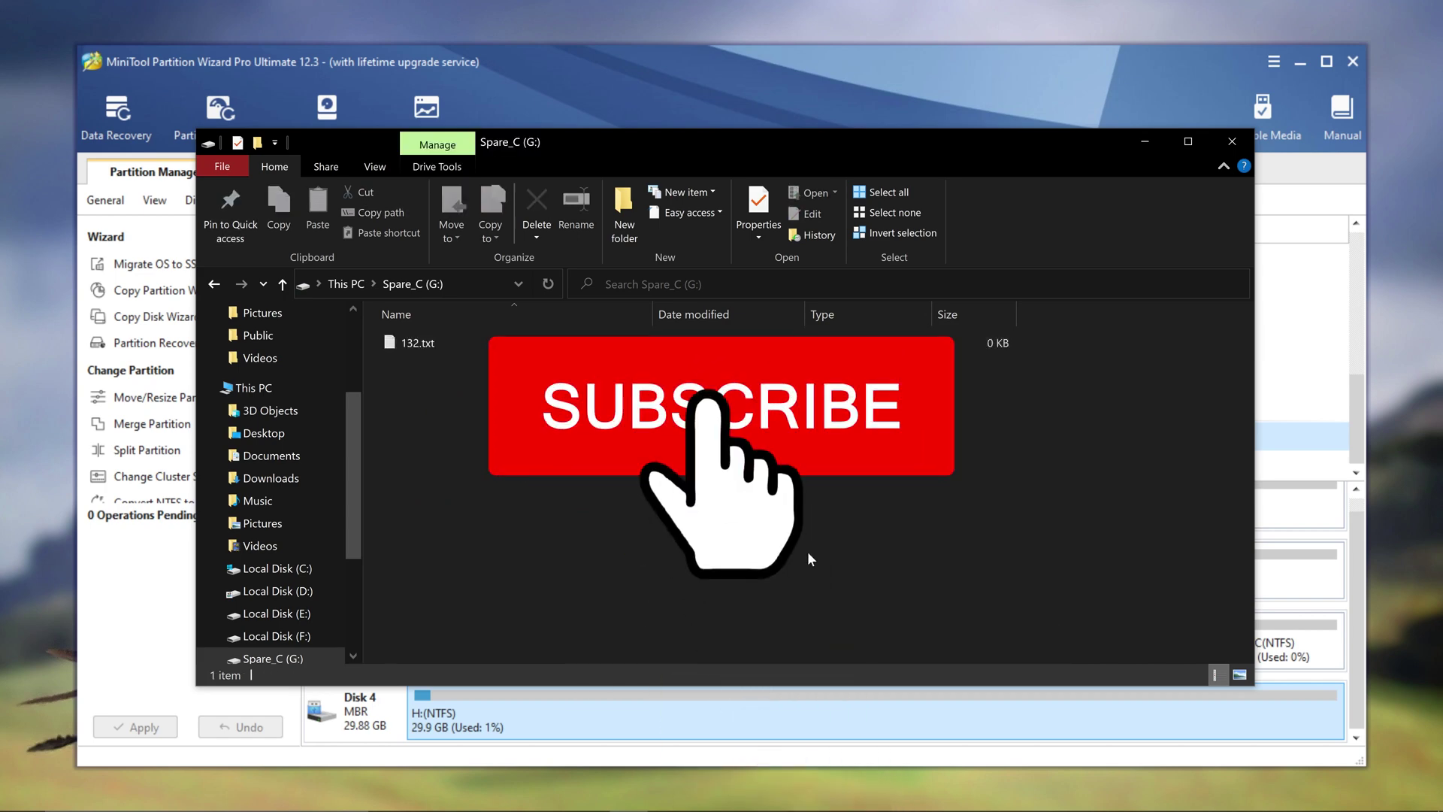